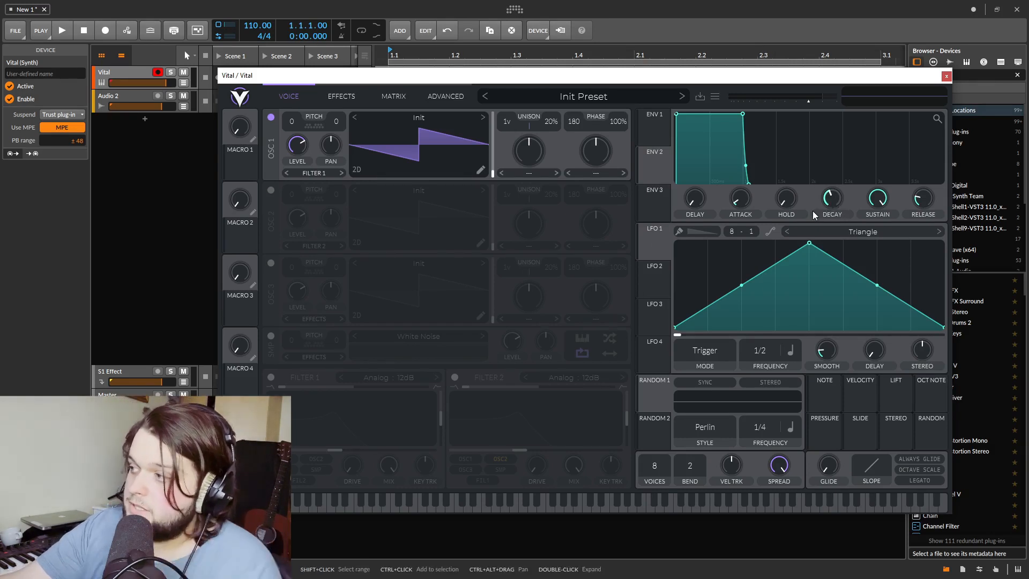
Raise Envelope 1's delay to postpone the sound's onset, and return it to zero.
left_click_drag(697, 201, 698, 159)
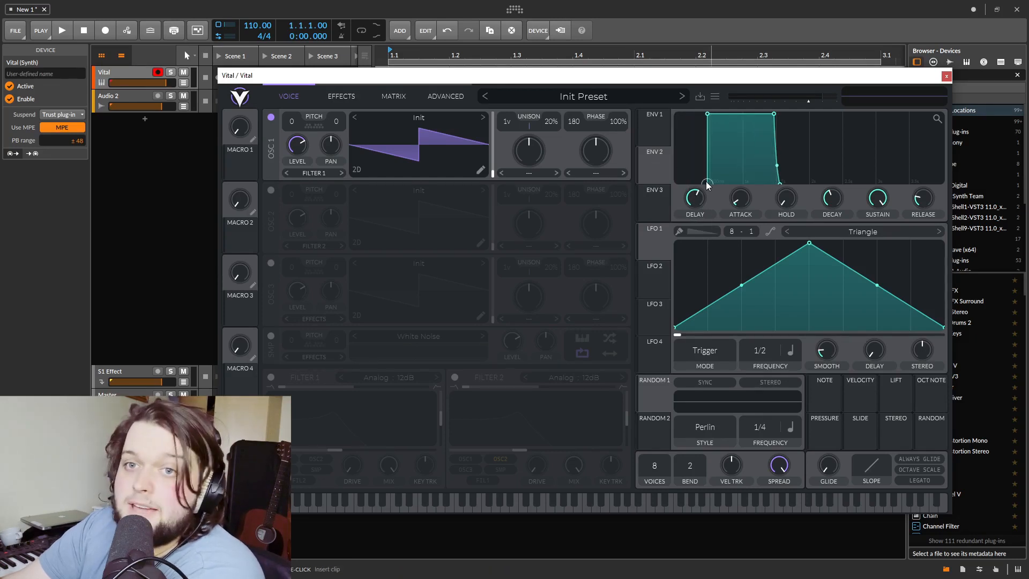
left_click_drag(705, 181, 748, 212)
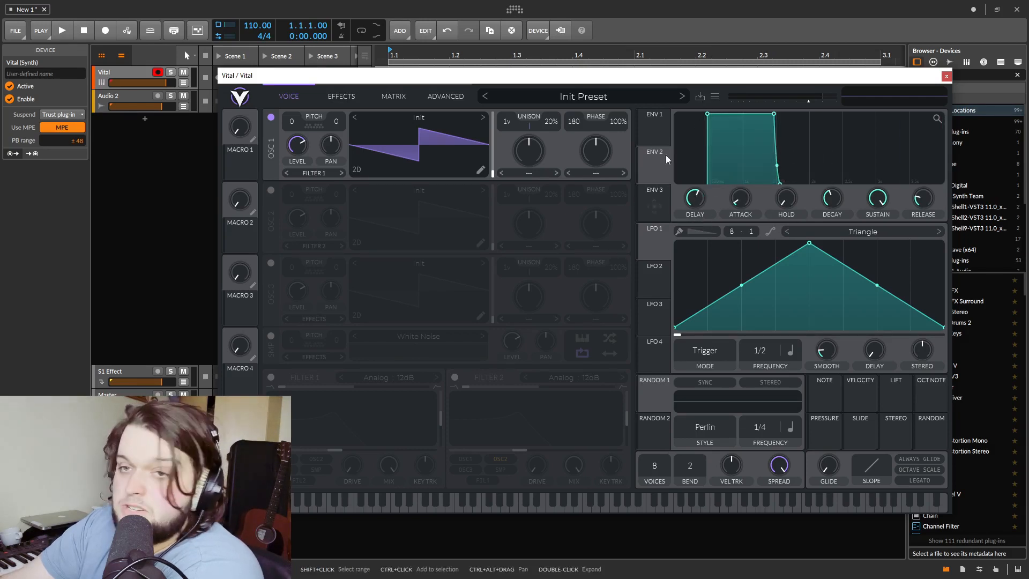
left_click_drag(700, 199, 687, 271)
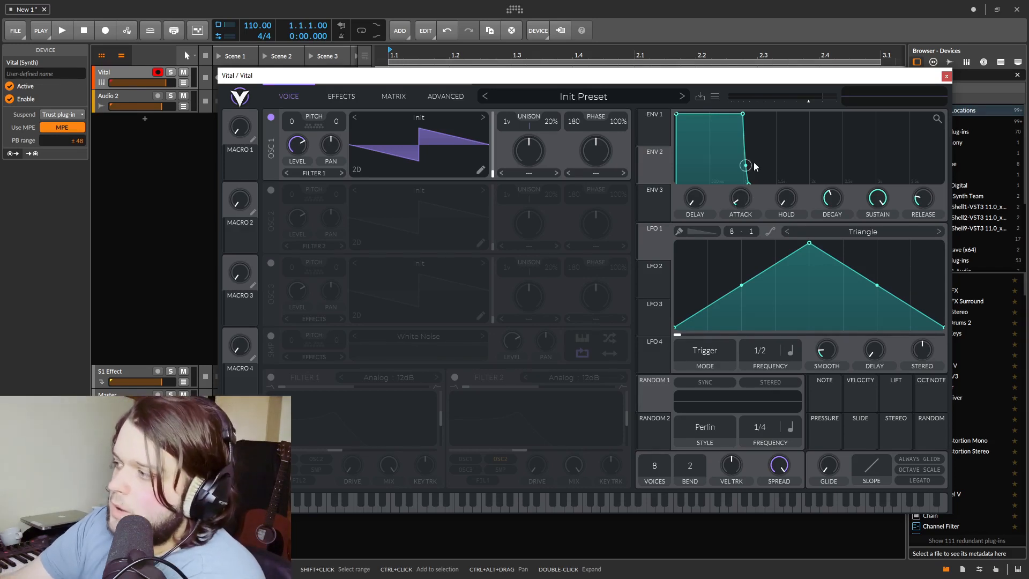
Lengthen Envelope 1's attack to its maximum and bring it back to about 1 second.
left_click_drag(749, 205, 749, 158)
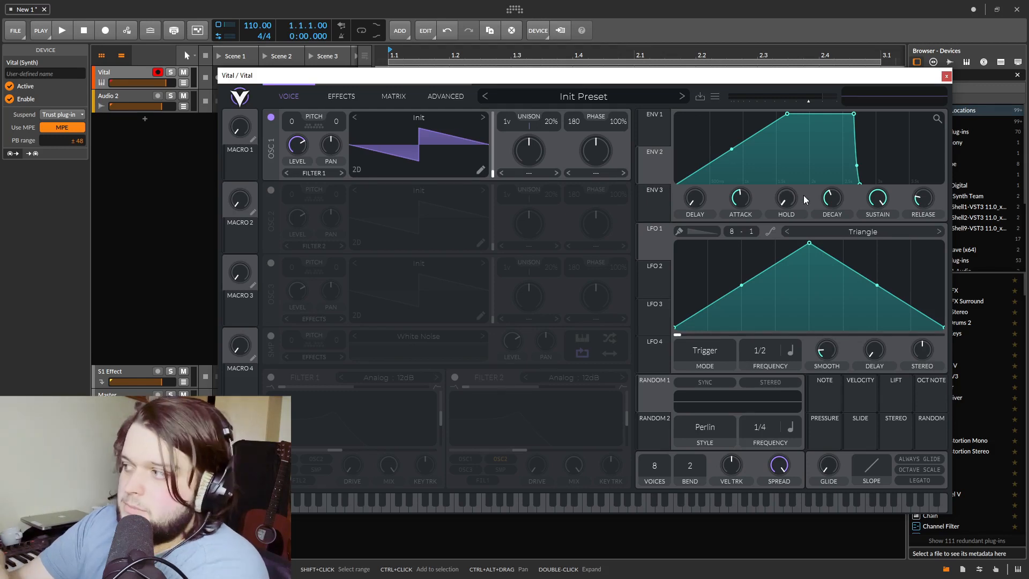
left_click_drag(740, 199, 768, 163)
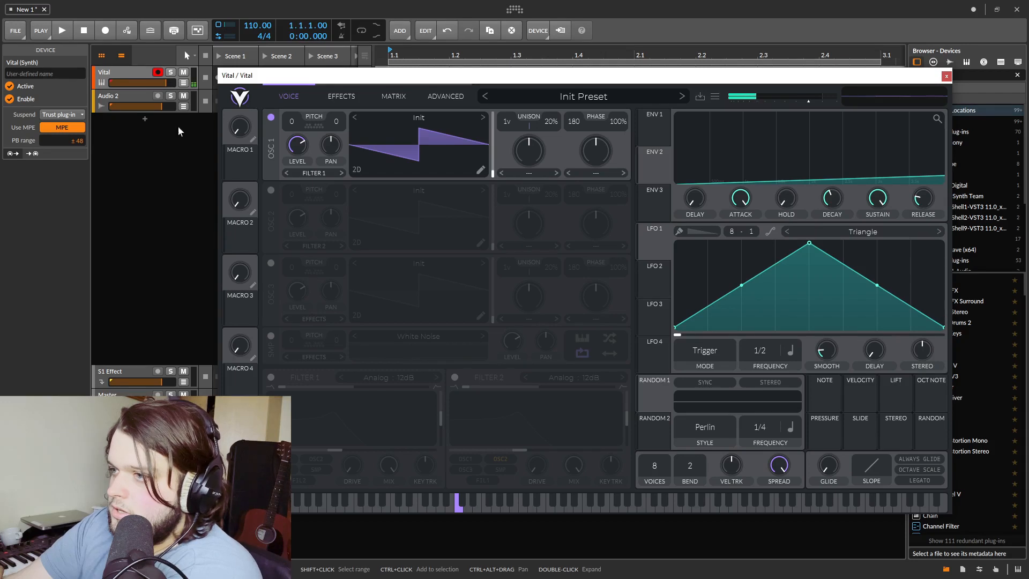
left_click_drag(740, 199, 742, 253)
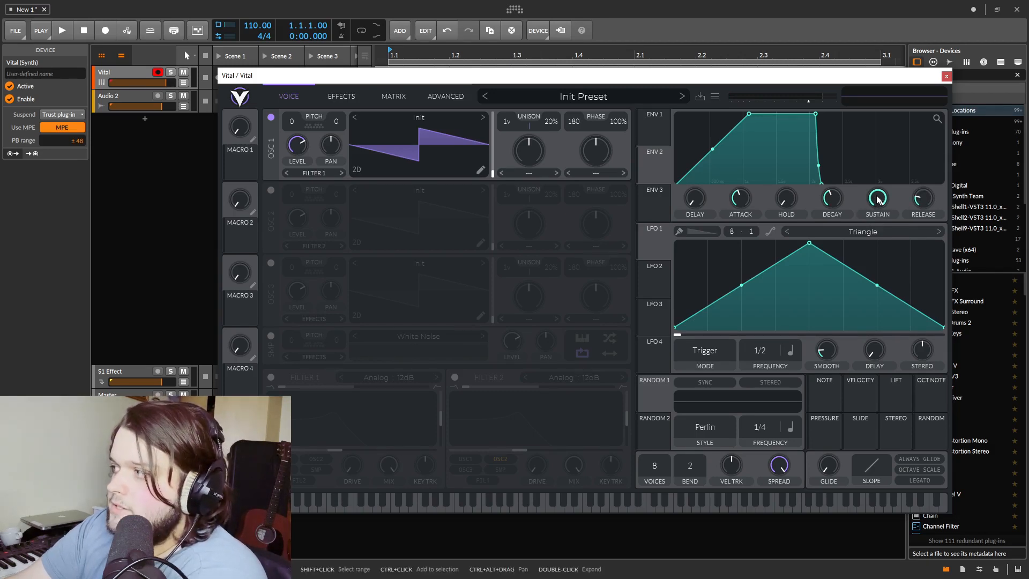
Lower Envelope 1's sustain to about half and shorten its decay to 0.227 secs.
mouse_move(882, 203)
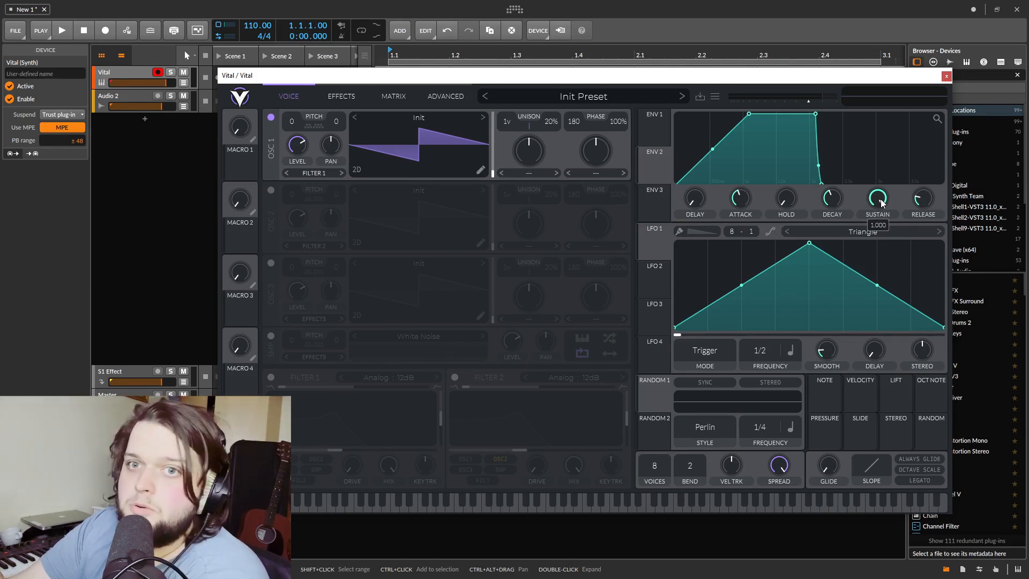
left_click_drag(882, 203, 881, 263)
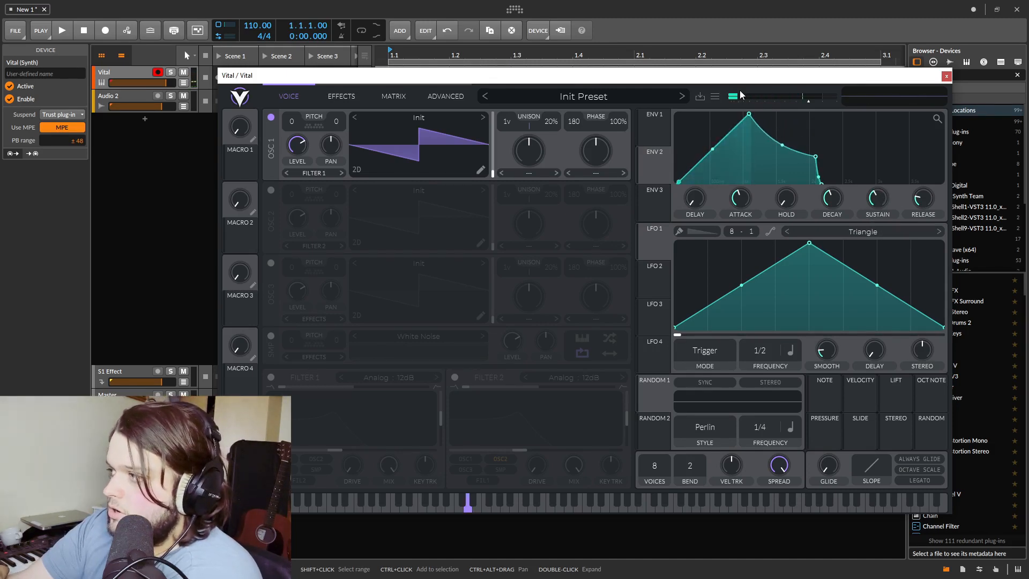
left_click_drag(783, 196, 868, 194)
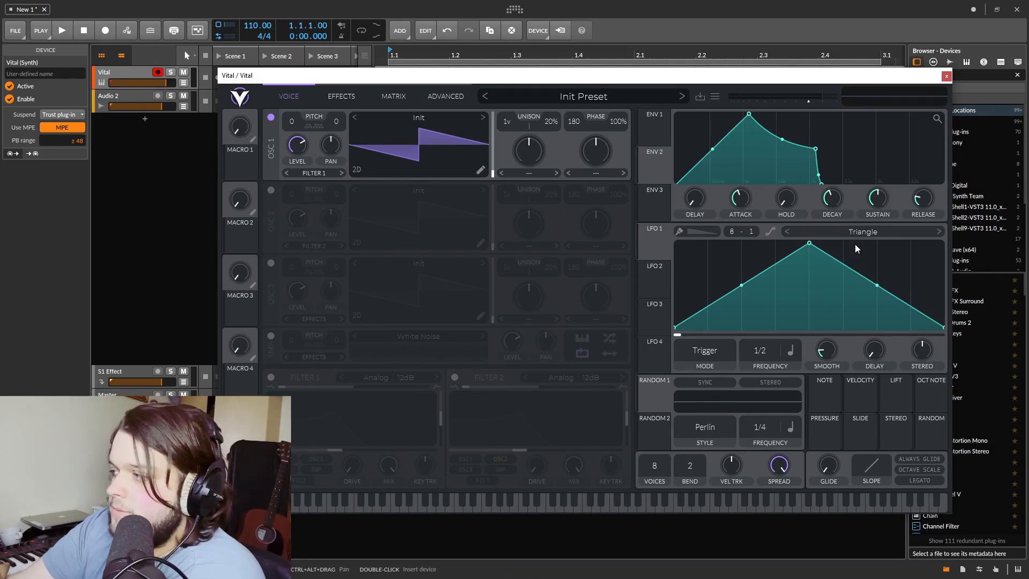
mouse_move(831, 200)
left_mouse_down()
mouse_move(835, 190)
mouse_move(834, 206)
left_mouse_up()
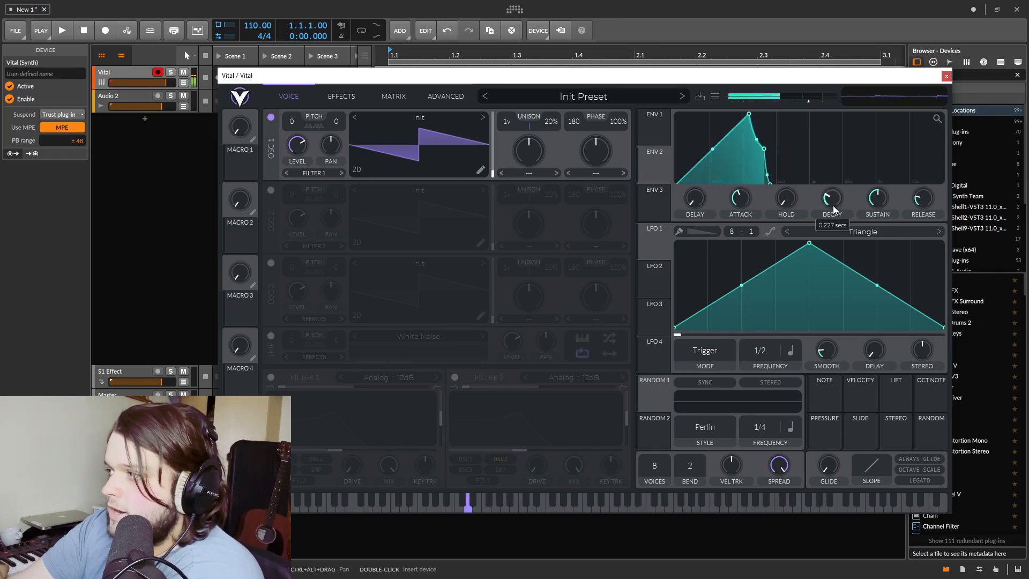
Make Envelope 1 a plucked shape with zero attack and sustain and a decay of about 2.3 seconds.
left_click_drag(741, 199, 731, 274)
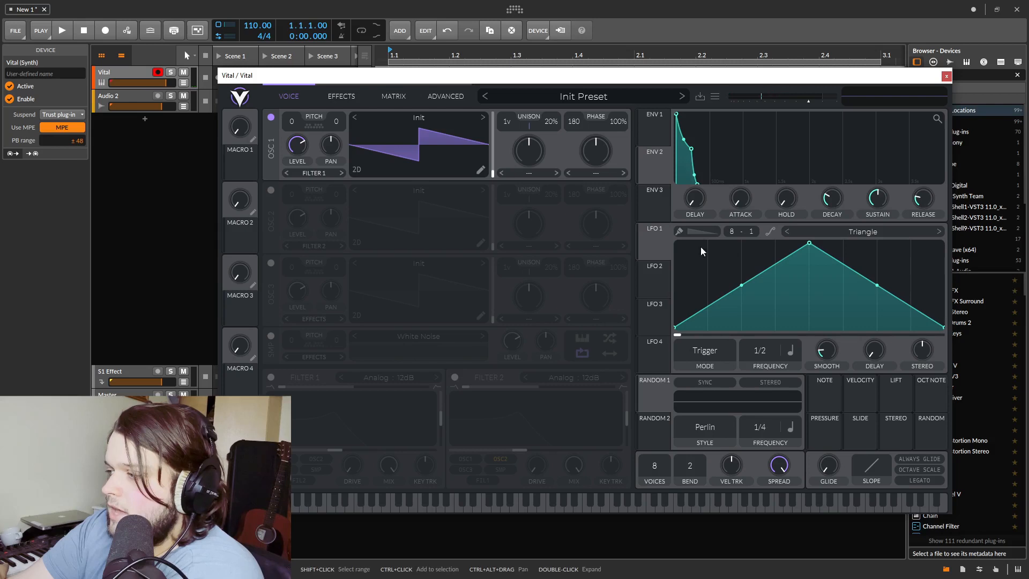
left_click_drag(879, 202, 878, 236)
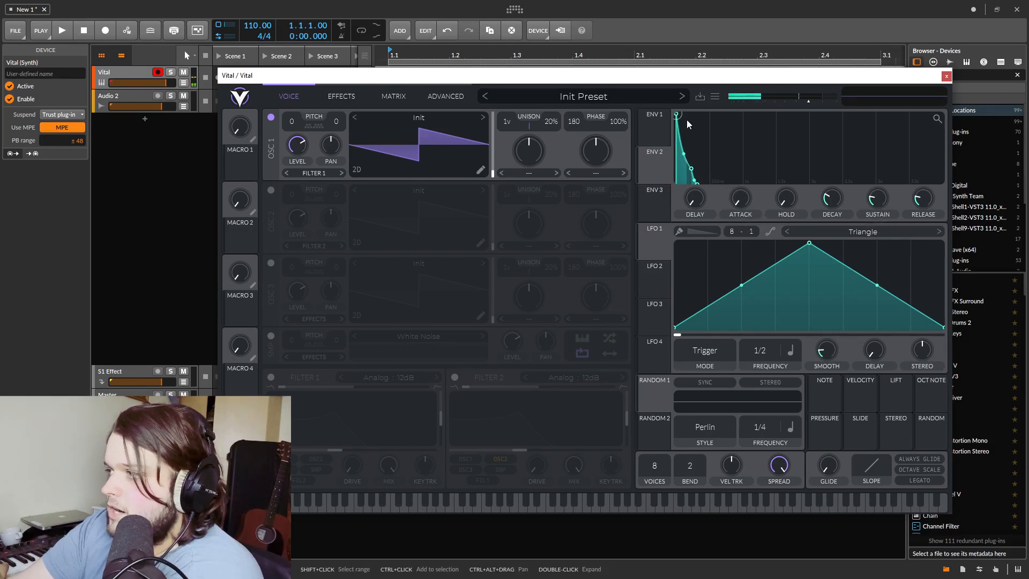
left_click_drag(884, 200, 886, 235)
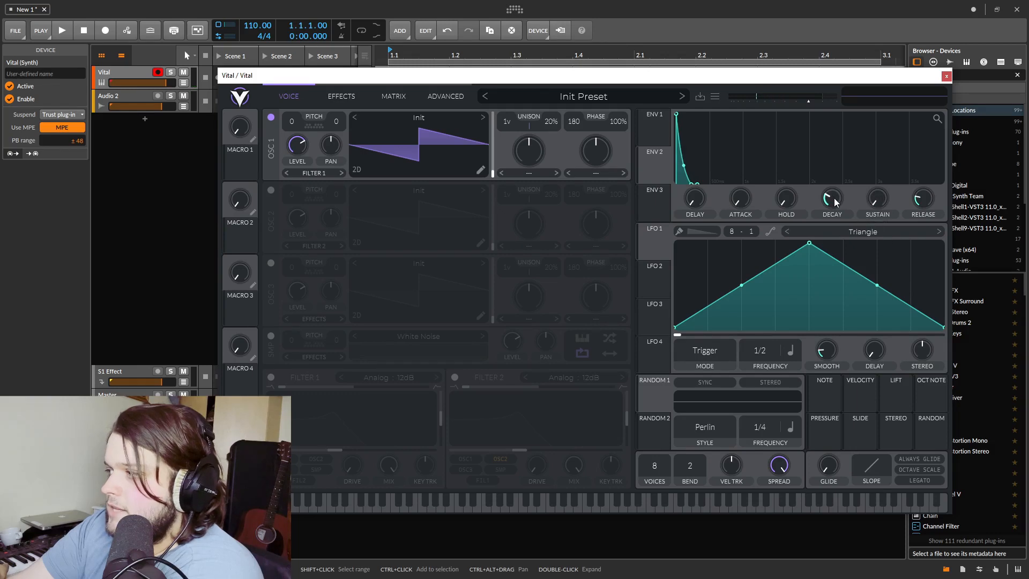
left_click_drag(835, 202, 837, 178)
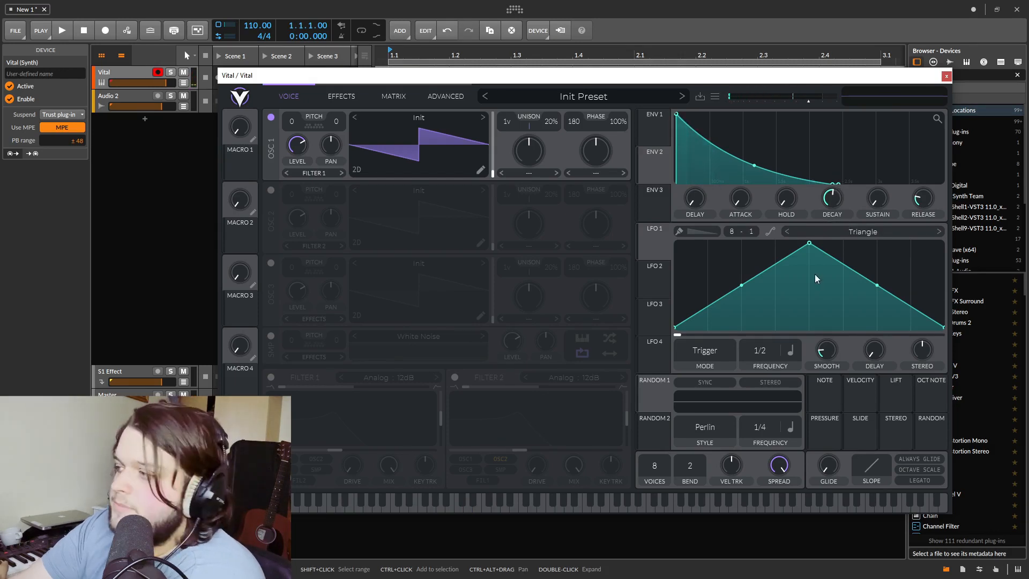
Try long attack and hold stages on Envelope 1, finishing with about 0.5 seconds of attack, a short hold and about 1 second of decay.
left_click_drag(732, 206, 753, 153)
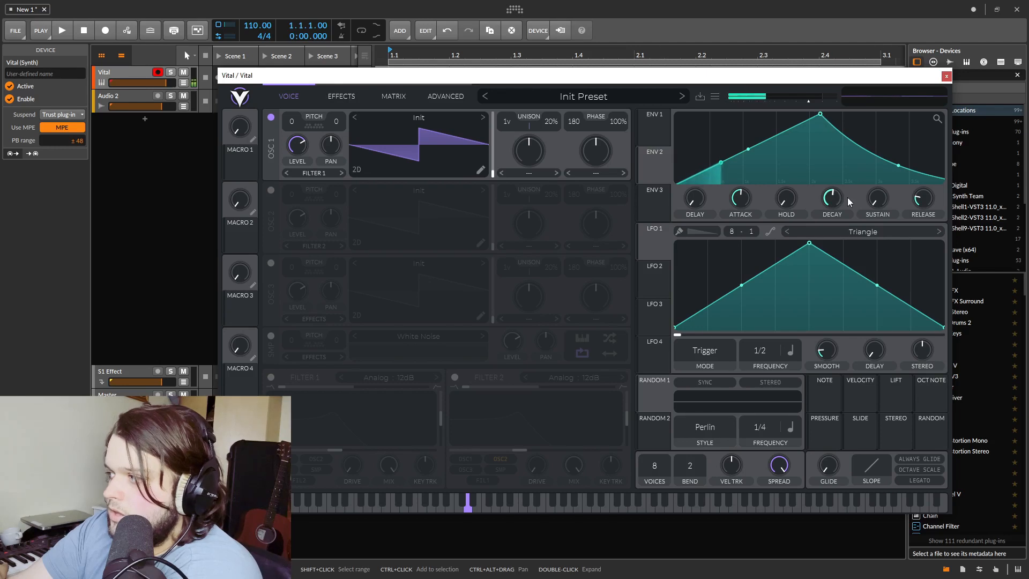
left_click_drag(783, 202, 849, 104)
left_click_drag(789, 195, 794, 224)
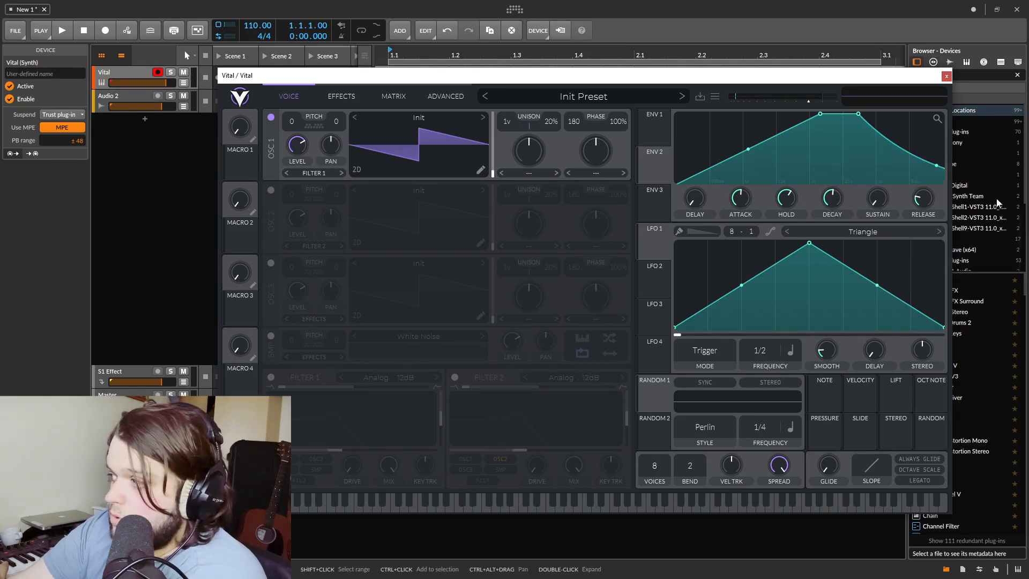
left_click_drag(830, 199, 829, 213)
left_click_drag(784, 198, 741, 214)
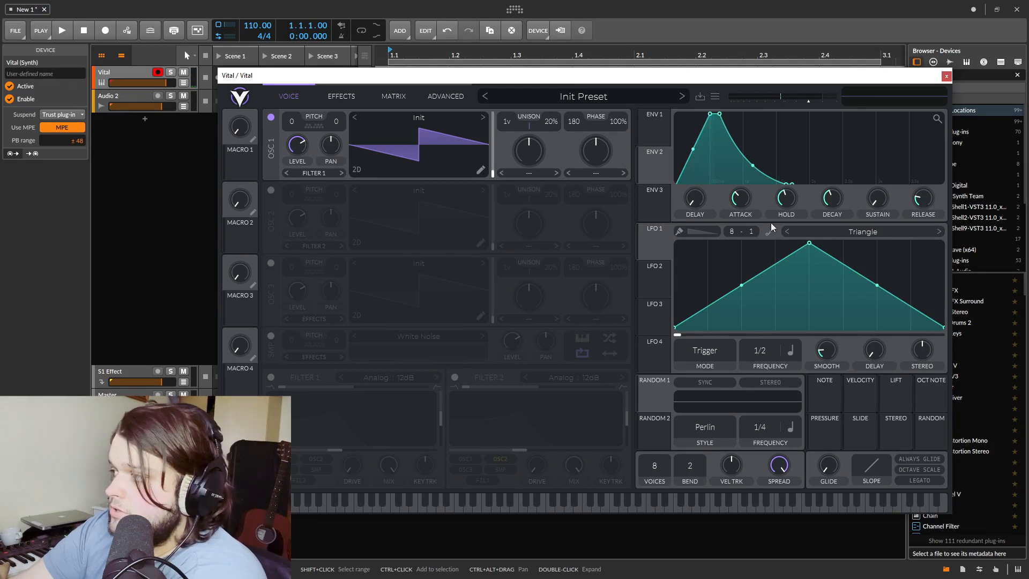
Restore a mid-level sustain on Envelope 1 and sweep its release to the maximum and back down to zero.
left_click_drag(882, 202, 803, 161)
left_click_drag(930, 201, 926, 172)
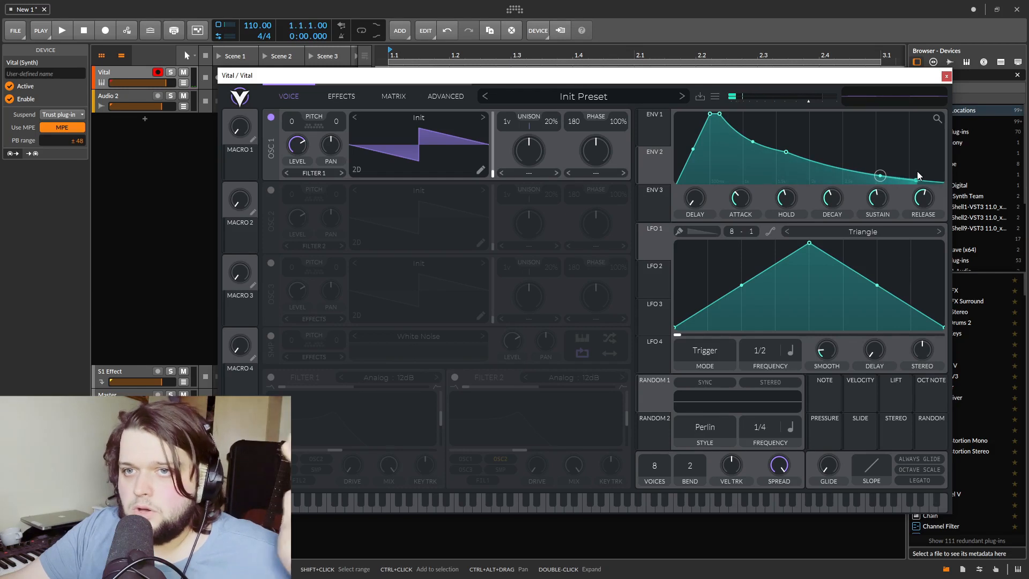
left_click_drag(924, 197, 922, 148)
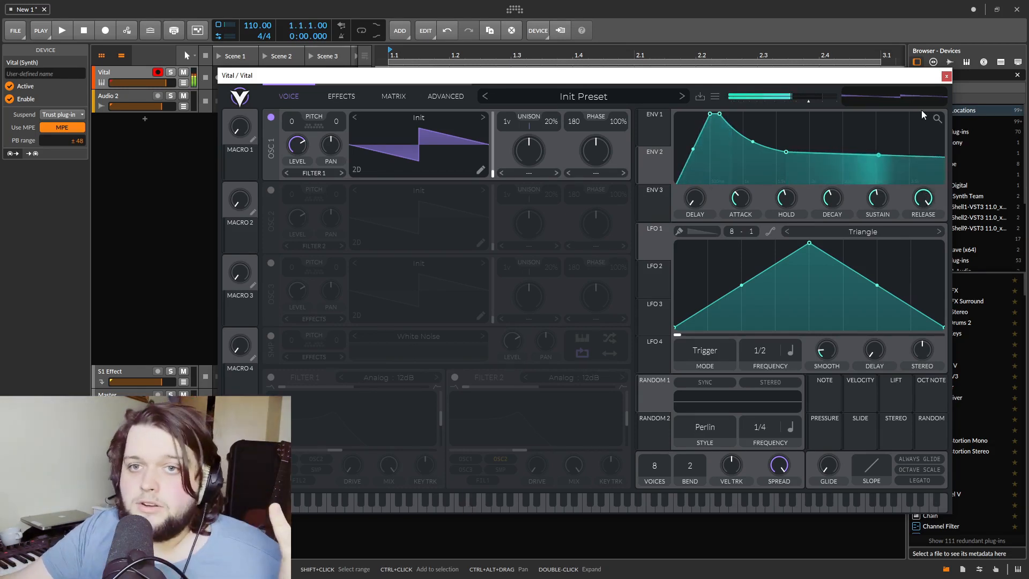
left_click_drag(926, 217, 933, 344)
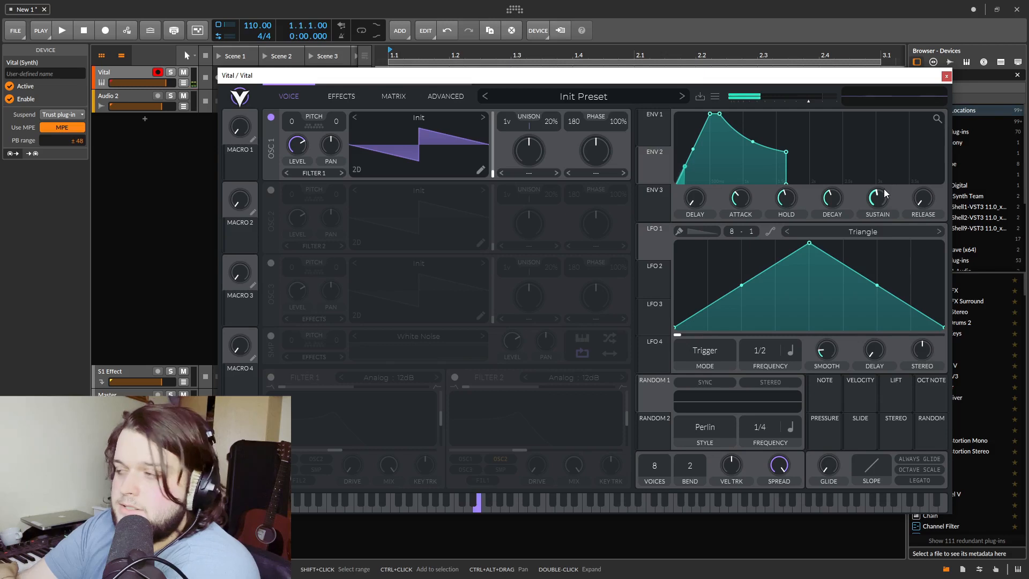
left_click_drag(741, 198, 763, 268)
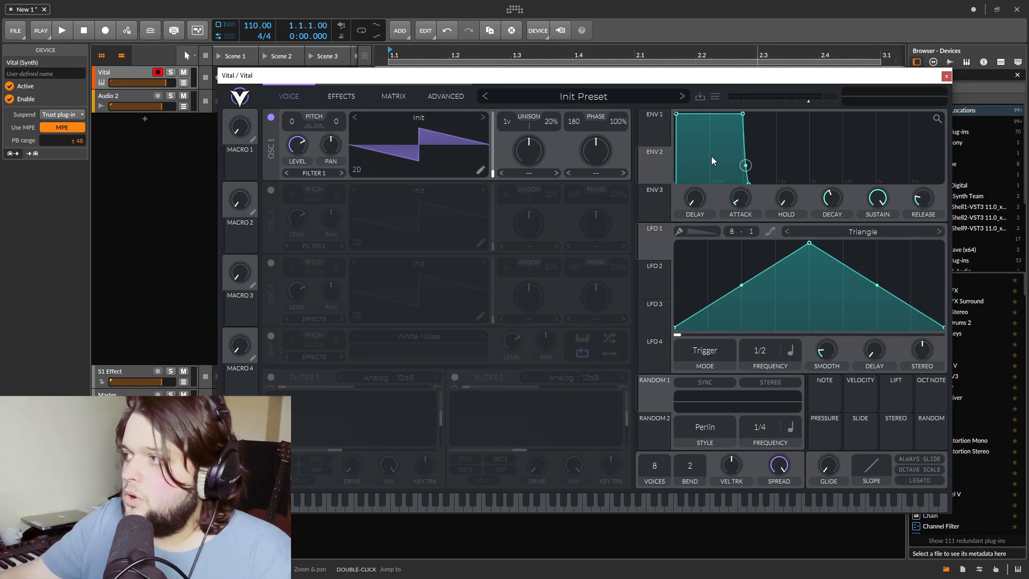
Assign Envelope 2 to oscillator 1's level and give it zero sustain with a decay of 0.023 secs.
left_click(655, 155)
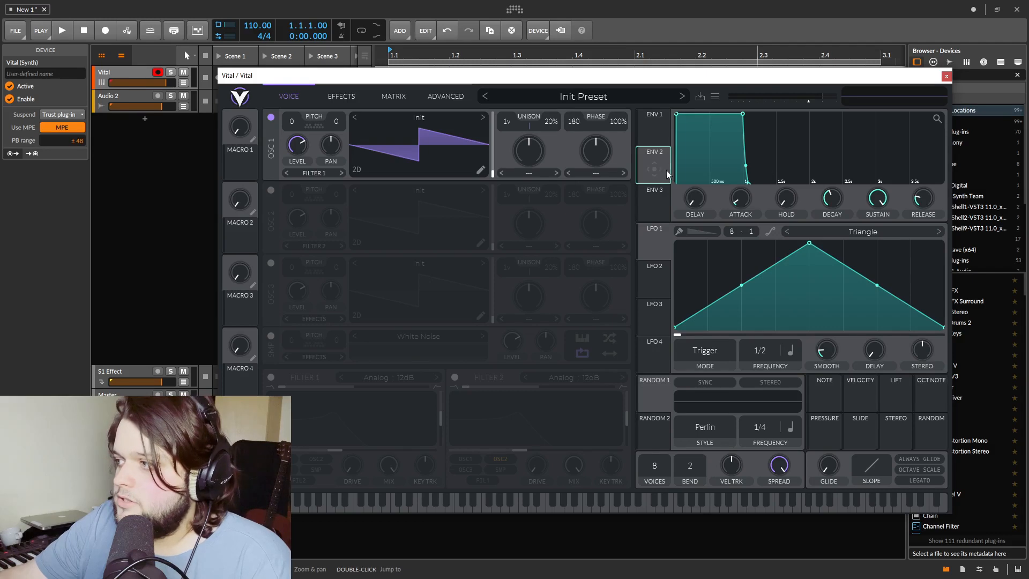
left_click_drag(654, 169, 294, 124)
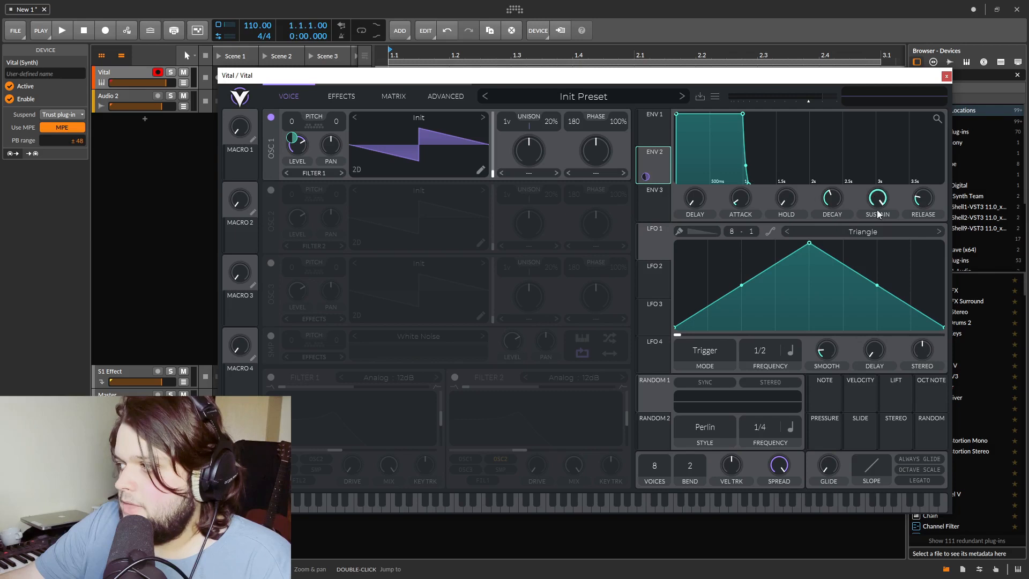
left_click_drag(879, 214, 815, 295)
left_click_drag(837, 191, 819, 203)
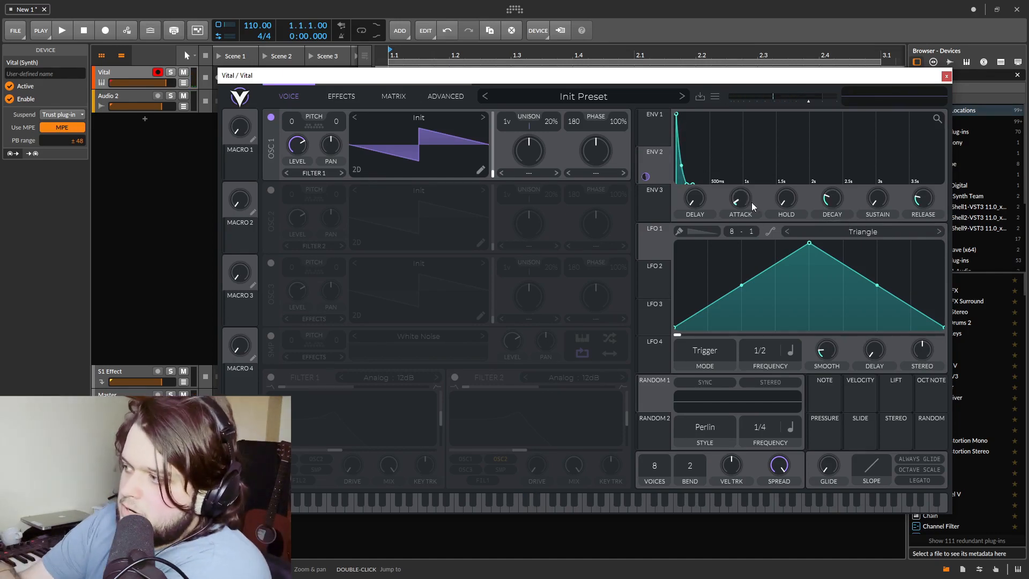
left_click_drag(832, 202, 830, 199)
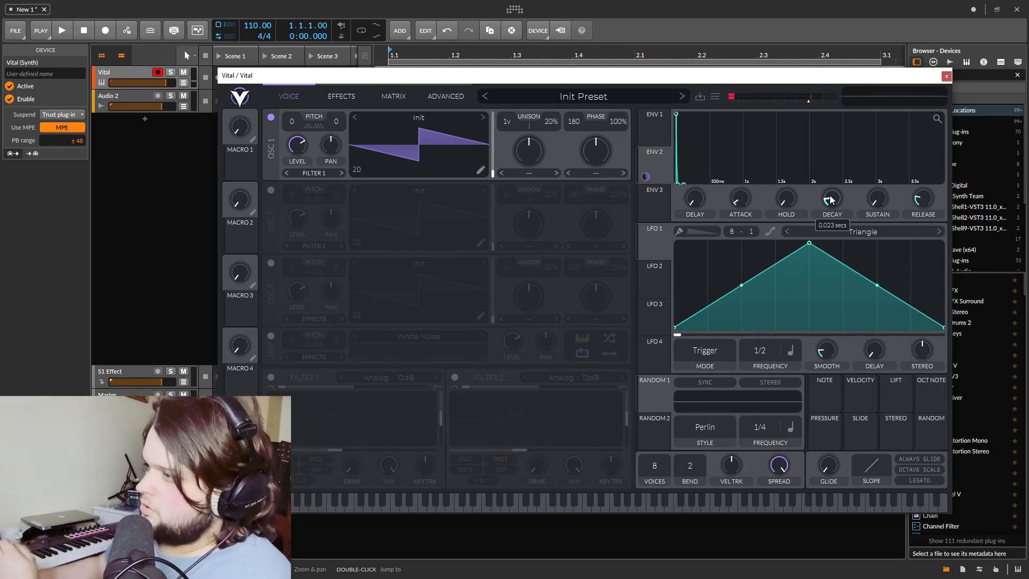
Increase the voice glide time and lengthen Envelope 2's decay to about 1.4 seconds.
left_click_drag(833, 473, 831, 432)
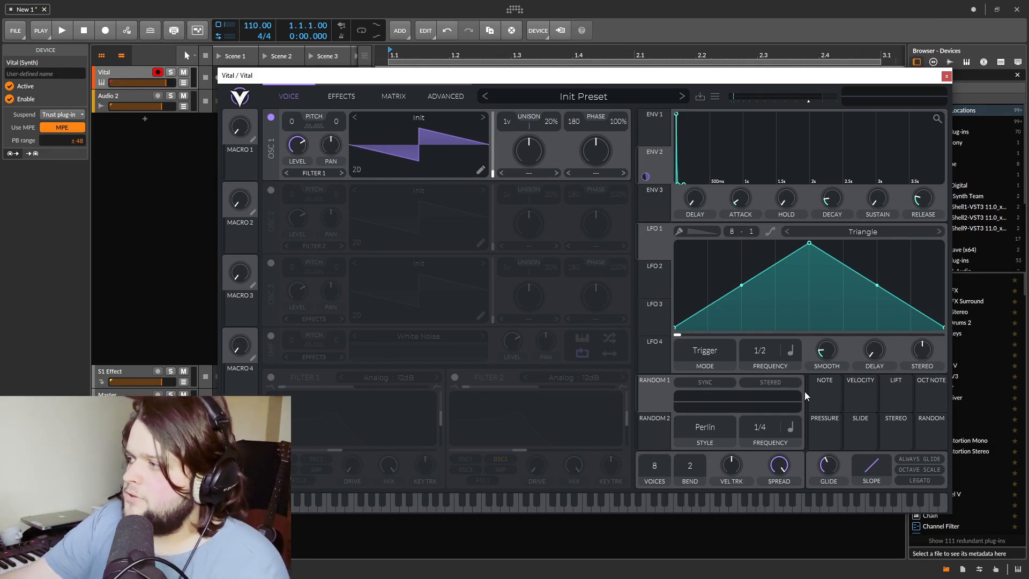
left_click_drag(834, 200, 834, 170)
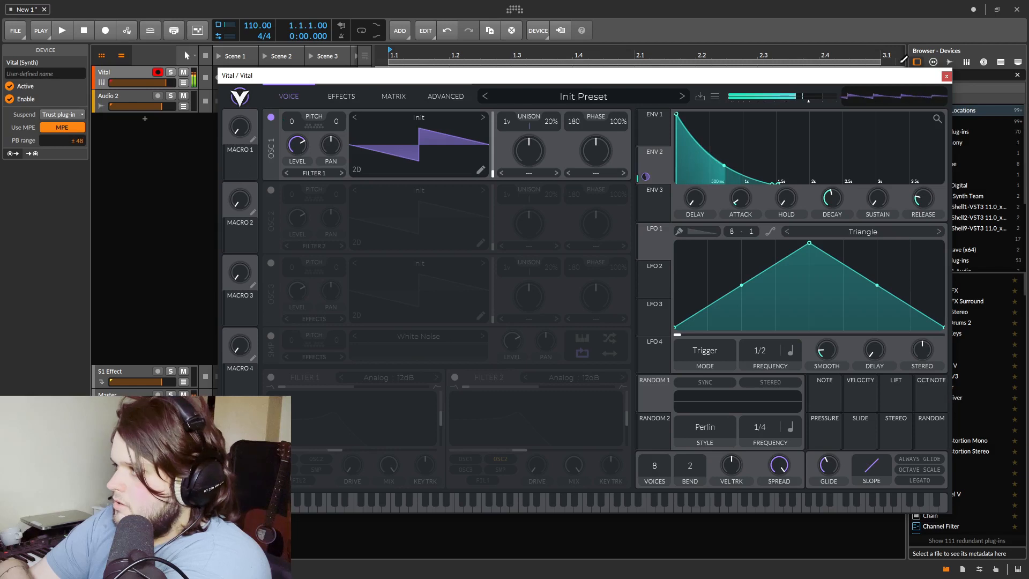
Lower the master volume slightly and reshape Envelope 2 with an attack of about 0.6 seconds and a short decay.
left_click_drag(808, 100, 795, 99)
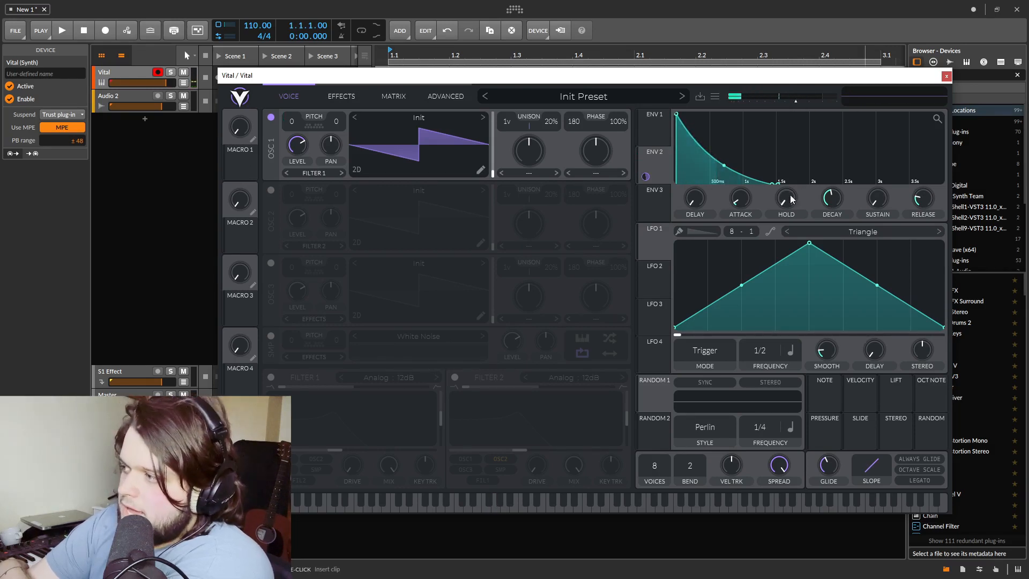
left_click_drag(833, 199, 837, 218)
left_click_drag(741, 199, 752, 161)
left_click_drag(834, 196, 827, 175)
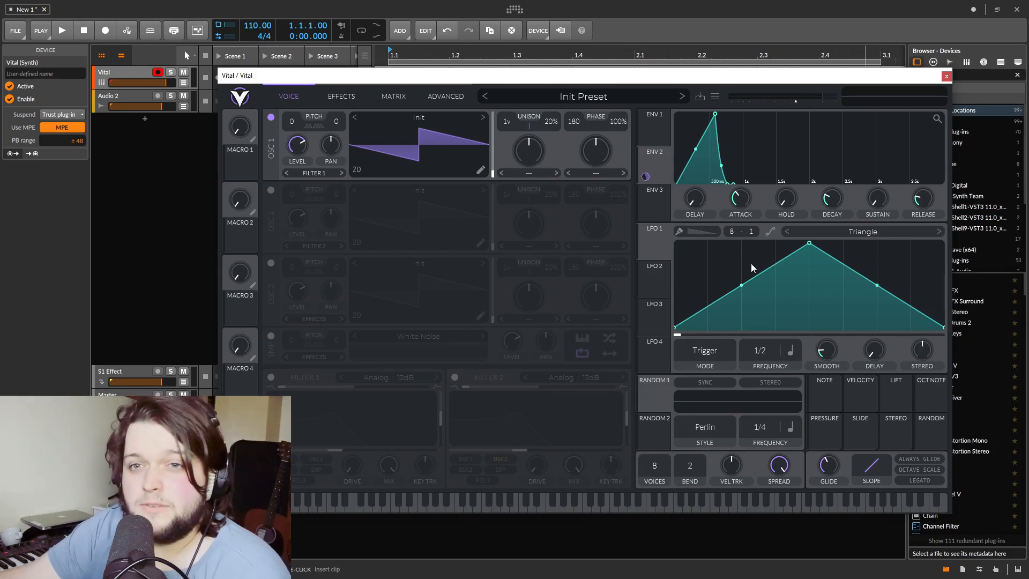
Remove Envelope 2's modulation of oscillator 1's level and return its attack to the minimum.
mouse_move(647, 176)
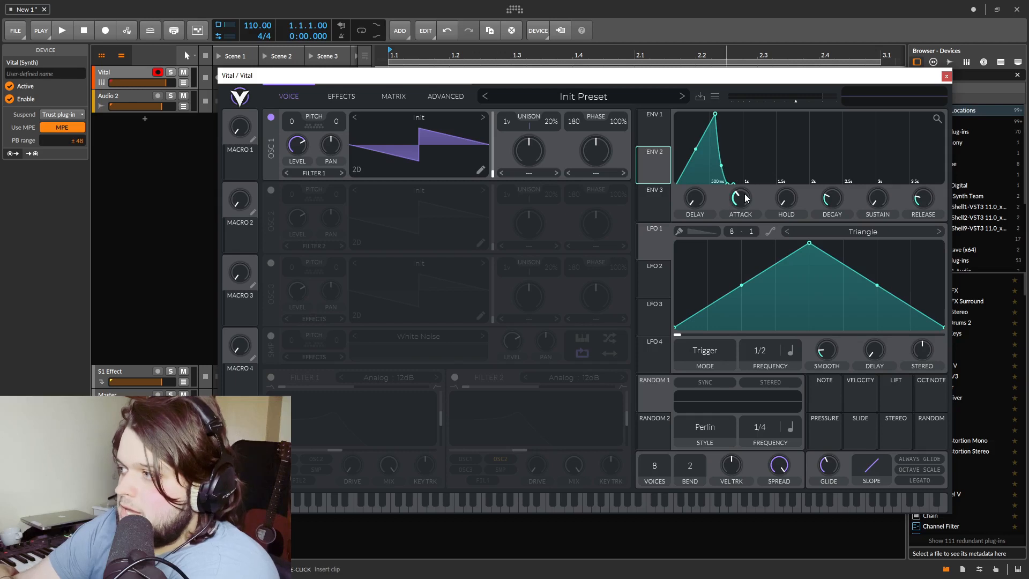
left_click_drag(745, 197, 747, 193)
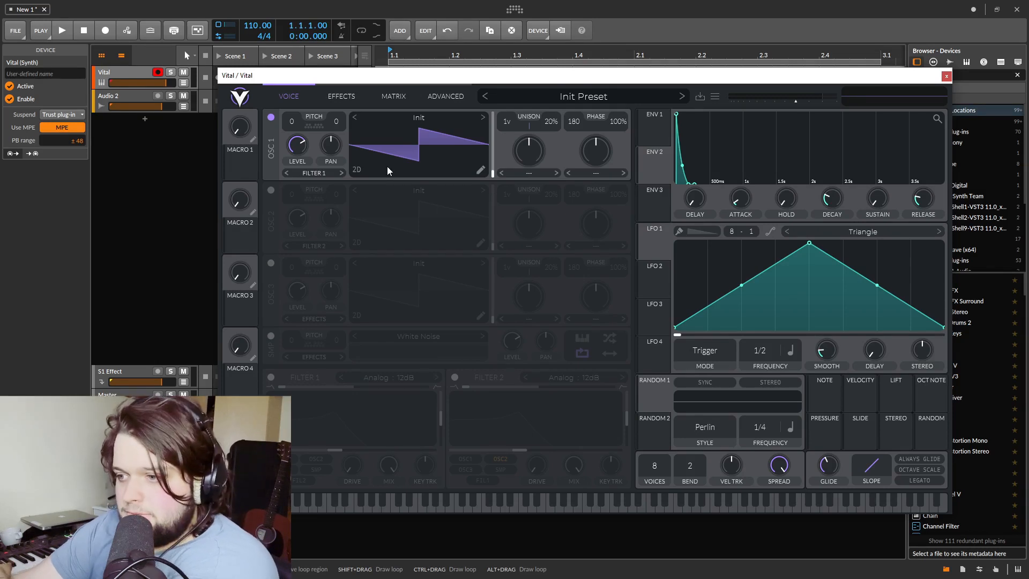
Enable Filter 1 and sweep its cutoff from 30.40 Hz up to fully open.
left_click(269, 379)
mouse_move(328, 451)
left_mouse_down()
mouse_move(311, 452)
mouse_move(413, 453)
mouse_move(343, 462)
mouse_move(335, 442)
left_mouse_up()
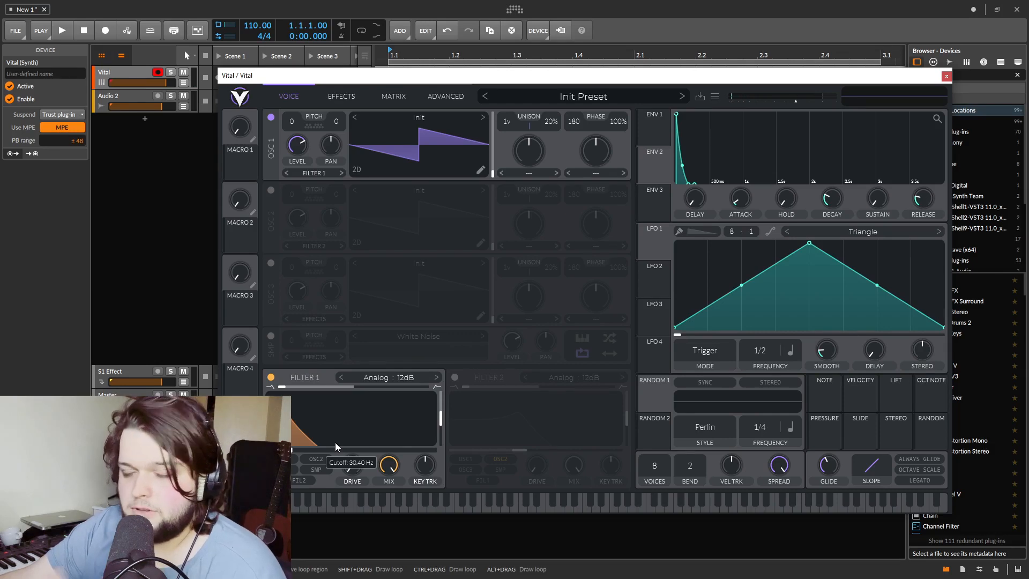
left_click_drag(335, 442, 436, 436)
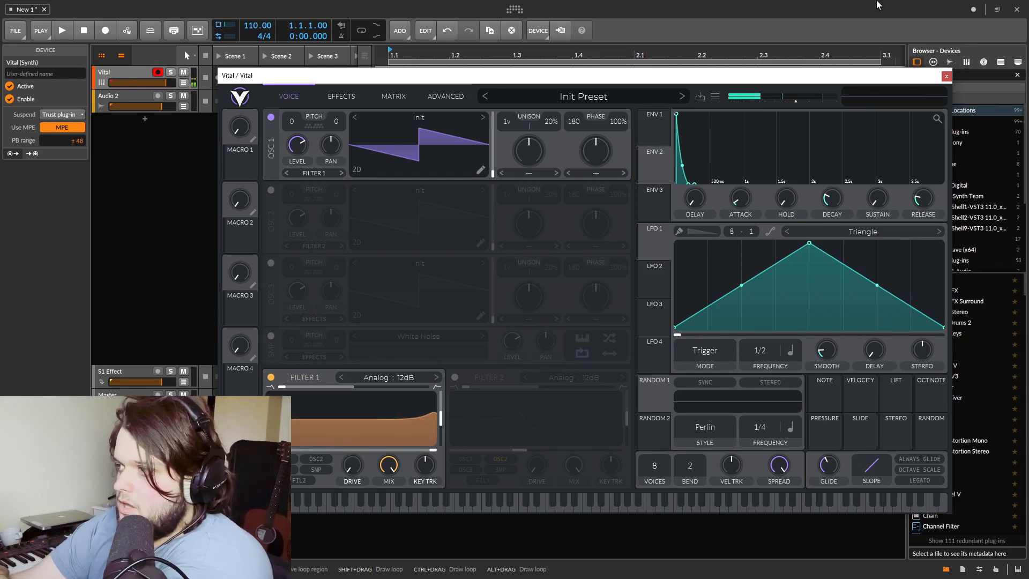
Modulate Filter 1's cutoff with Envelope 2 from a low base cutoff, and set the envelope's decay to 0.297 secs.
left_click_drag(650, 160, 351, 444)
left_click_drag(432, 449, 292, 447)
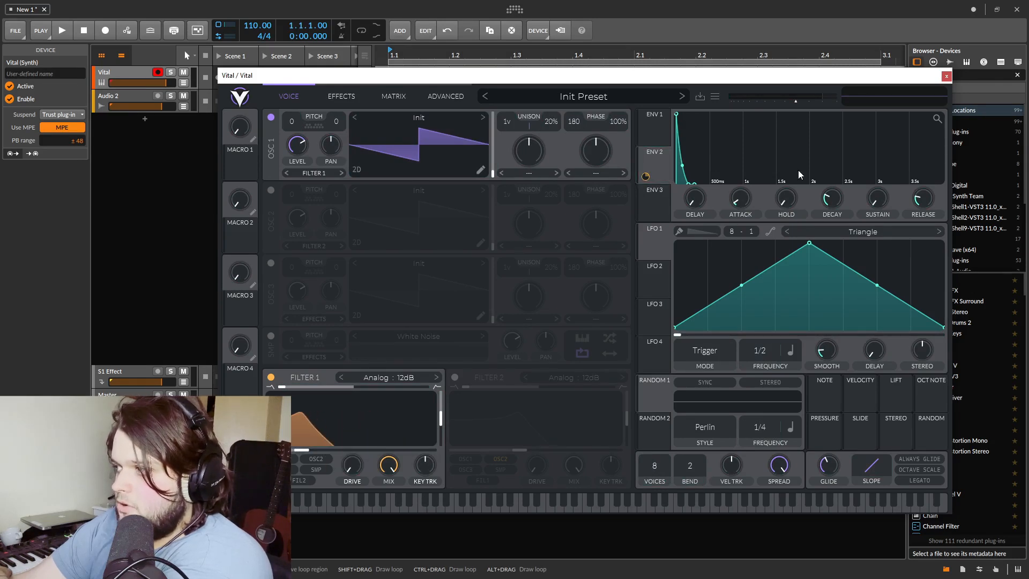
left_click_drag(834, 211, 831, 202)
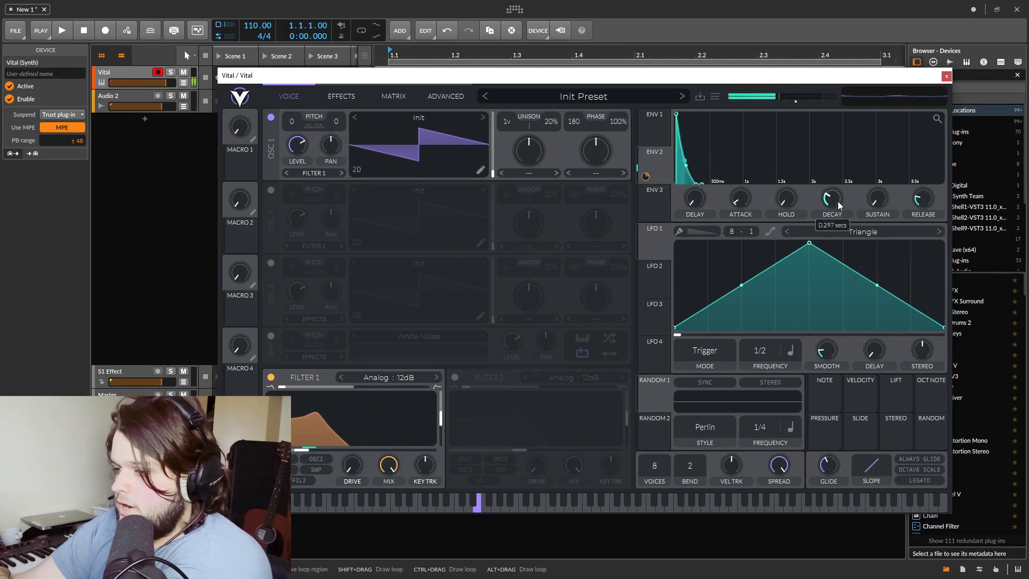
Deepen Envelope 2's modulation of Filter 1's cutoff, lower the base cutoff, and shorten the envelope's decay to 0.116 secs.
left_click_drag(351, 437, 351, 419)
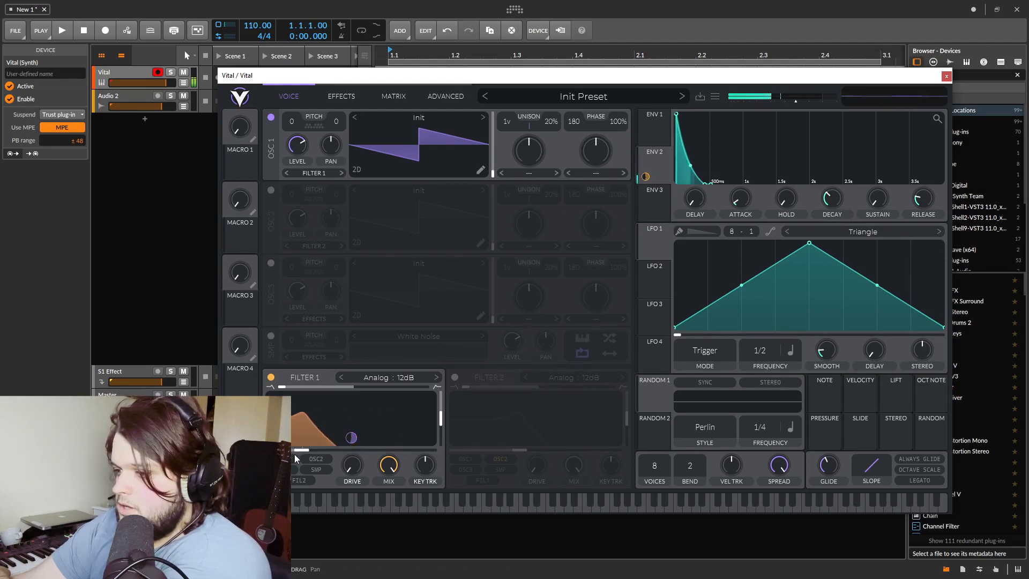
left_click_drag(300, 450, 291, 451)
left_click_drag(832, 199, 831, 203)
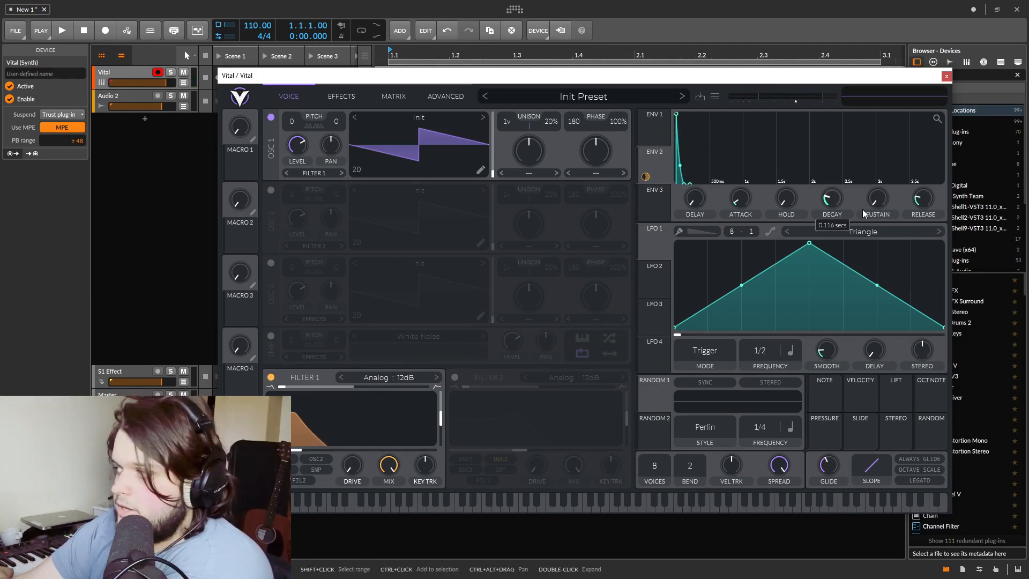
Set Envelope 2's attack to 2.391 secs and lengthen its decay.
left_click_drag(743, 204, 753, 163)
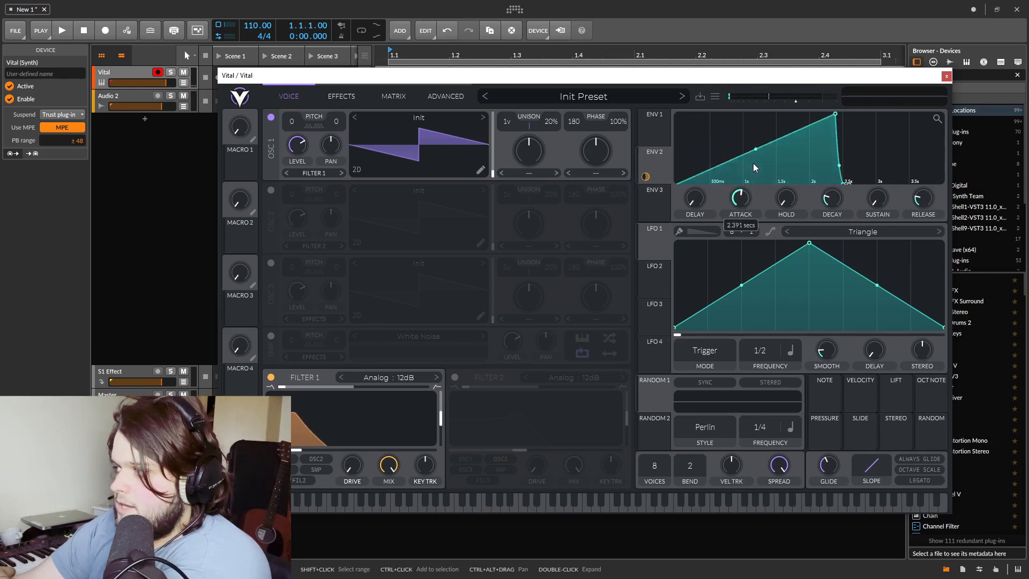
left_click_drag(829, 192, 834, 170)
left_click(660, 127)
left_click(656, 158)
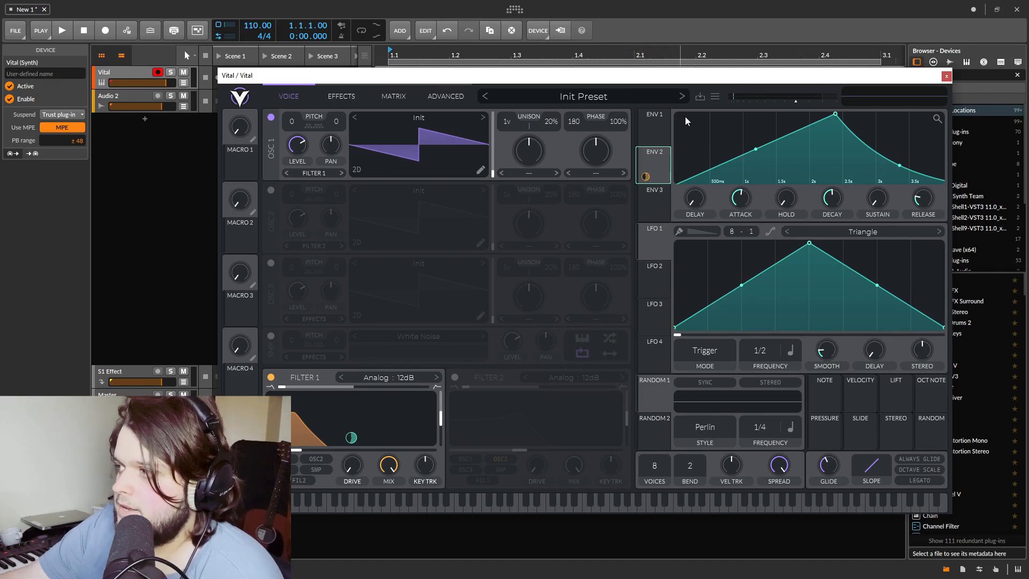
left_click_drag(645, 177, 314, 452)
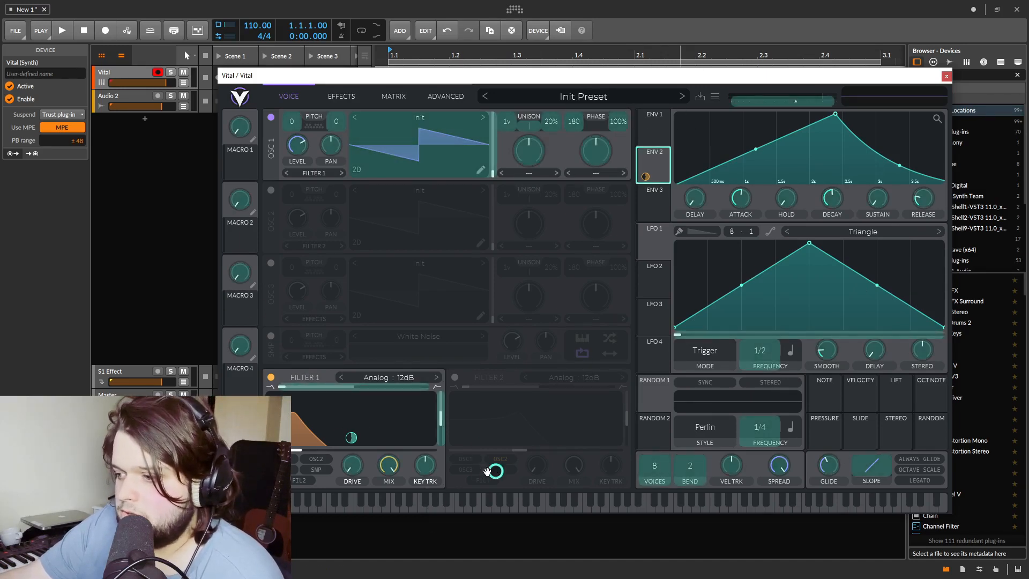
left_click_drag(448, 413, 428, 439)
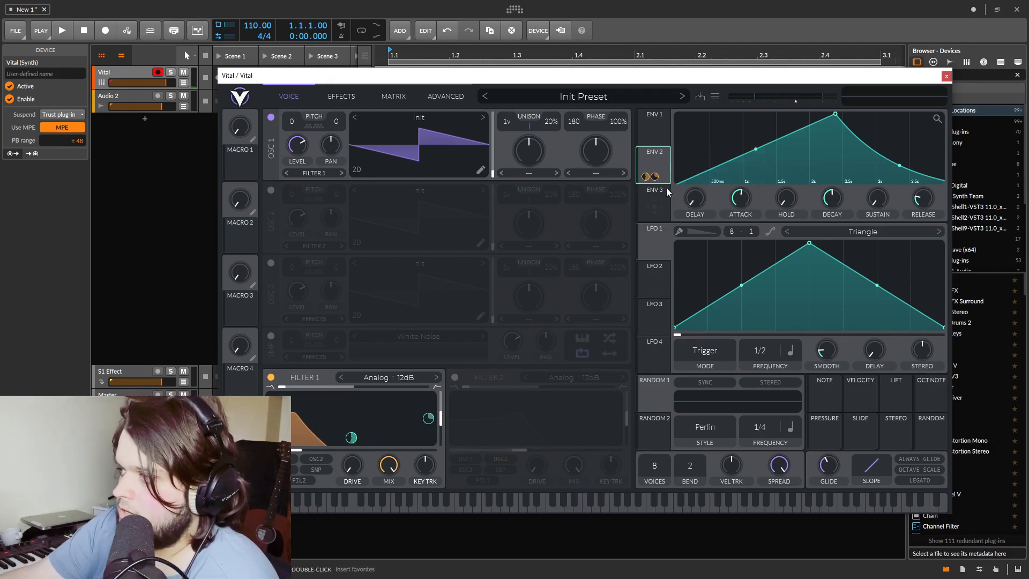
double_click(655, 177)
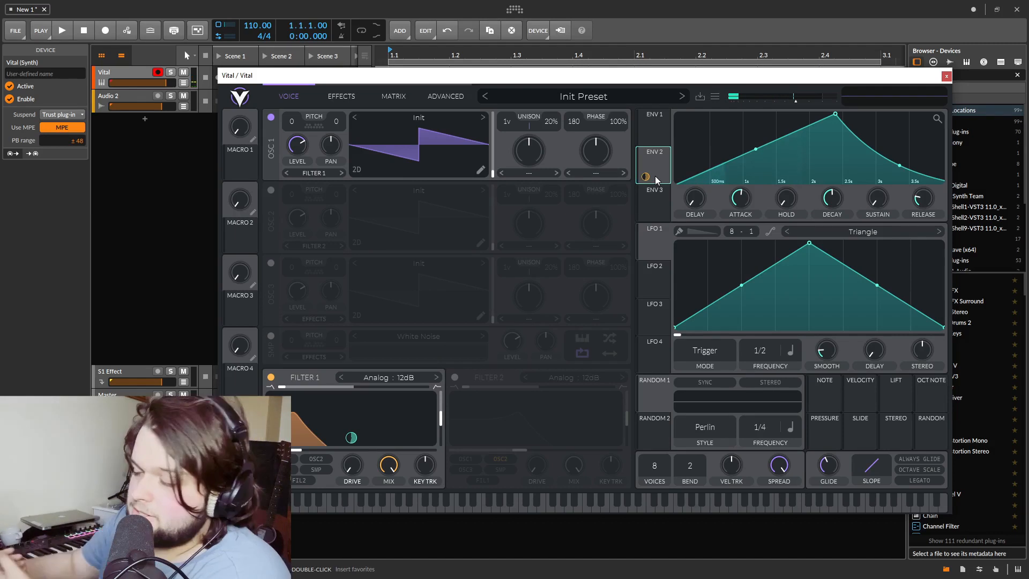
Modulate Filter 1's resonance with Envelope 2 at about half depth.
left_click_drag(645, 176, 442, 419)
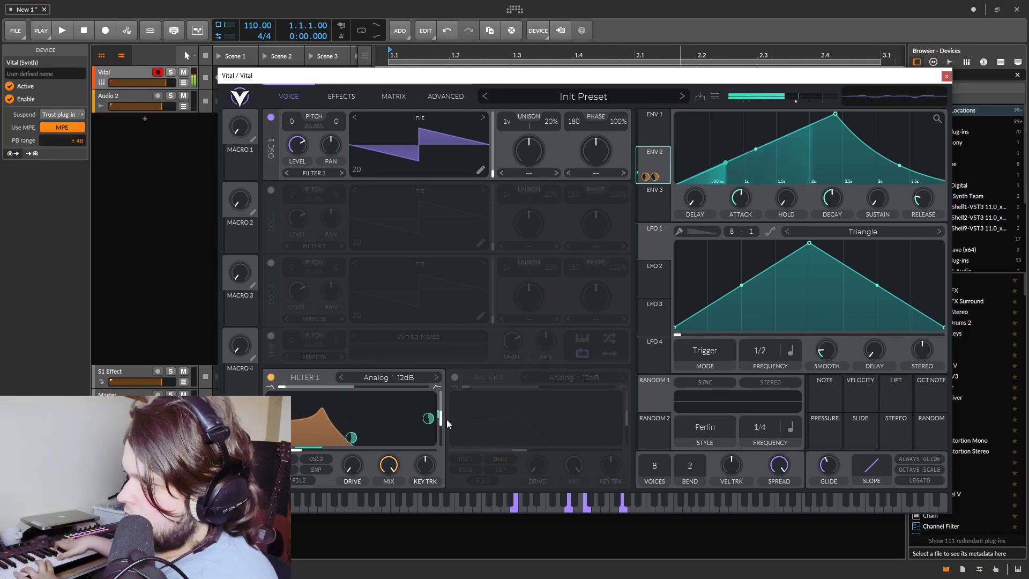
Enable the Delay and Reverb effects, and return to the voice settings.
left_click(343, 96)
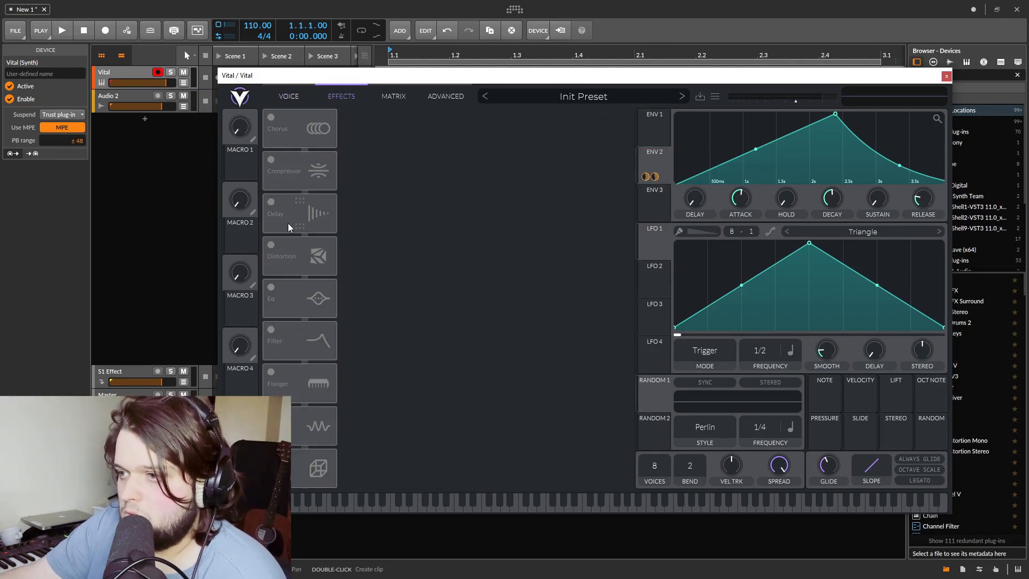
left_click(272, 203)
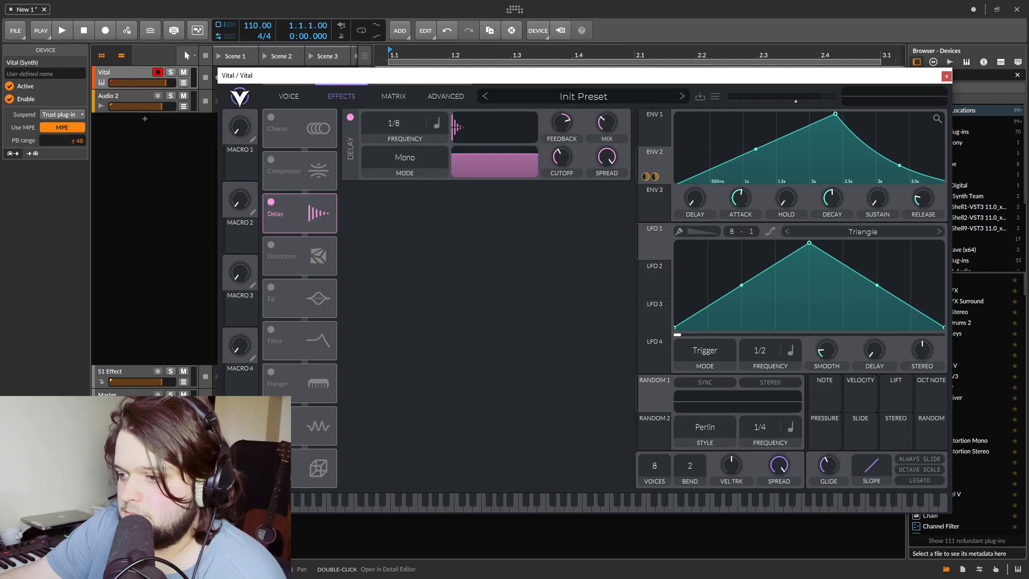
left_click(270, 456)
left_click(290, 96)
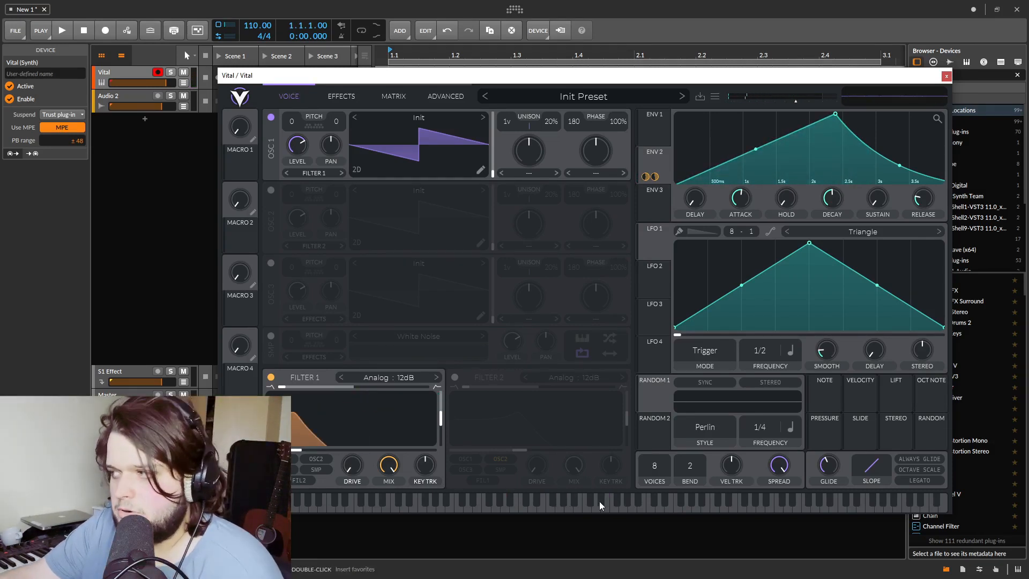
Modulate Filter 1's drive with Envelope 2 by an amount of 6.200.
left_click_drag(648, 160, 352, 465)
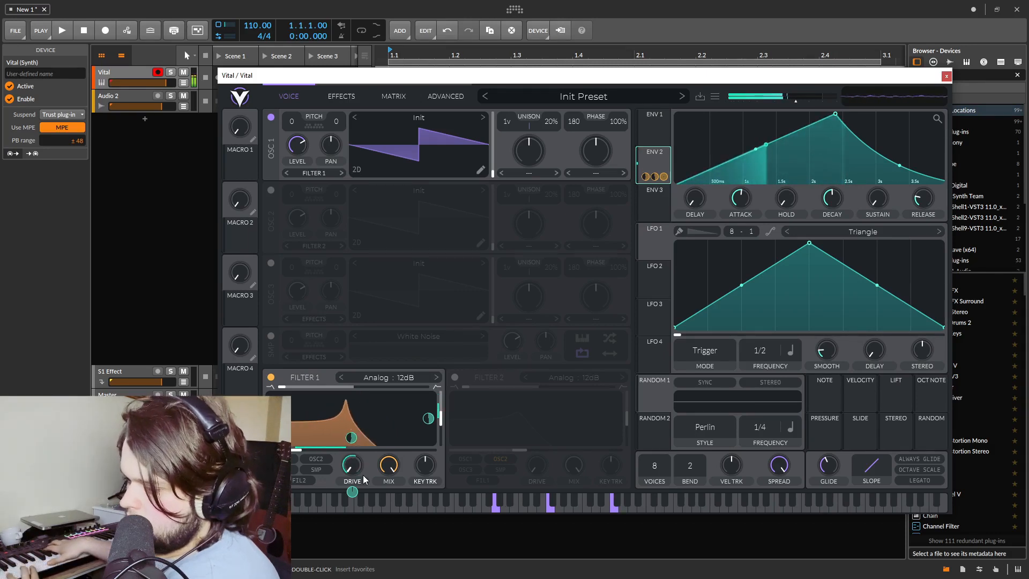
left_click_drag(362, 475, 353, 466)
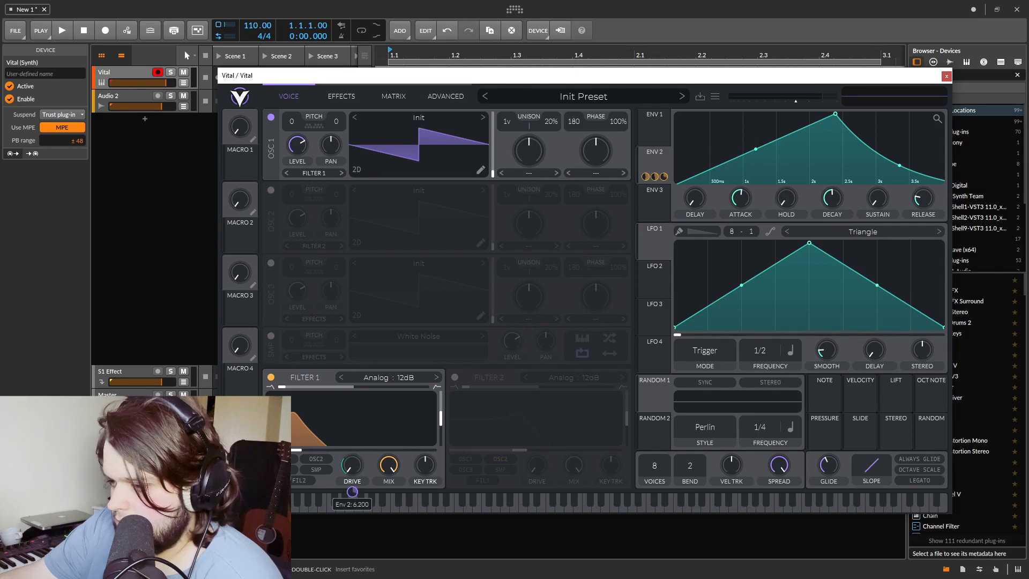
Change Filter 1's type to Formant AOIE.
left_click(380, 377)
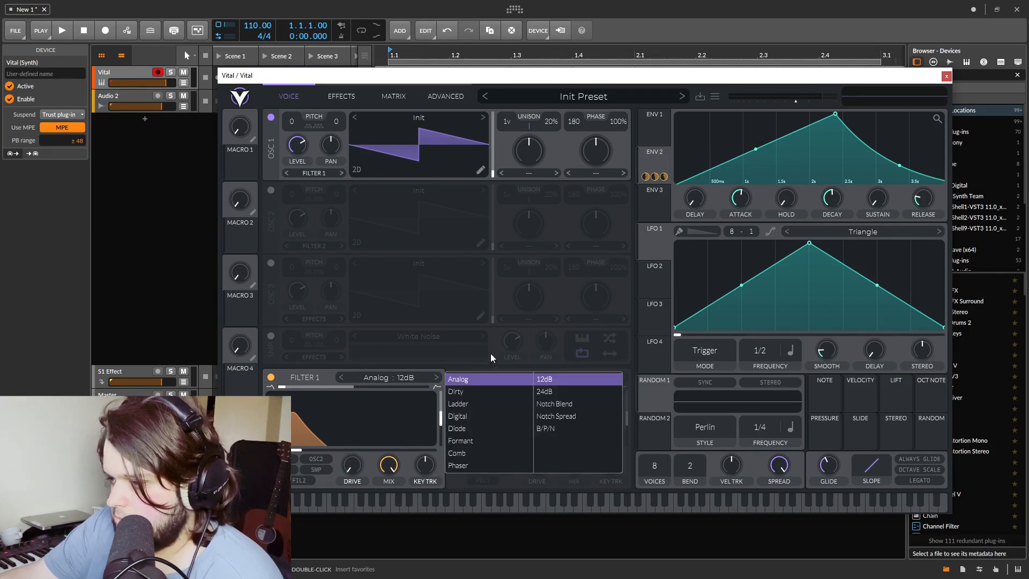
left_click(468, 440)
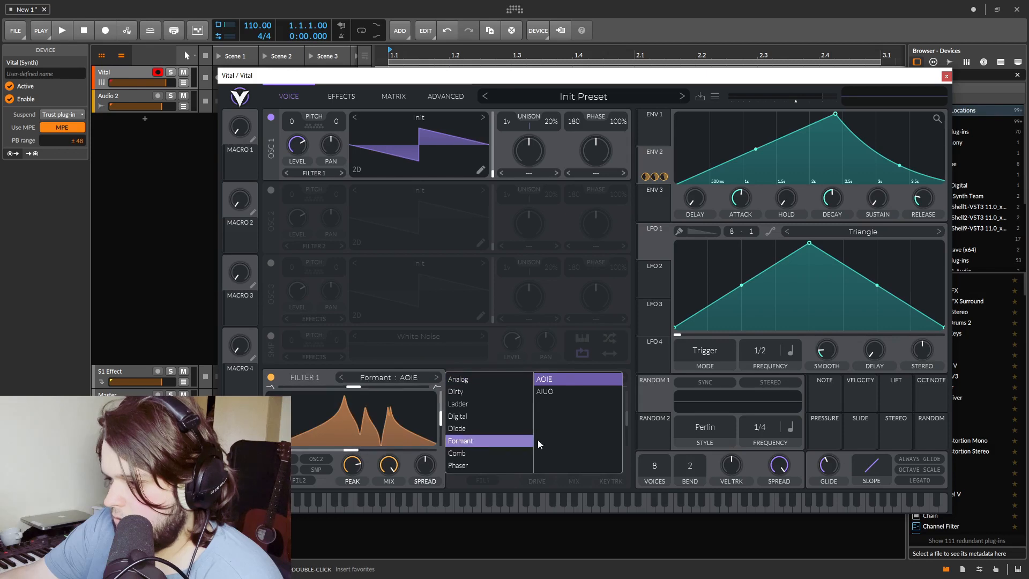
left_click(372, 475)
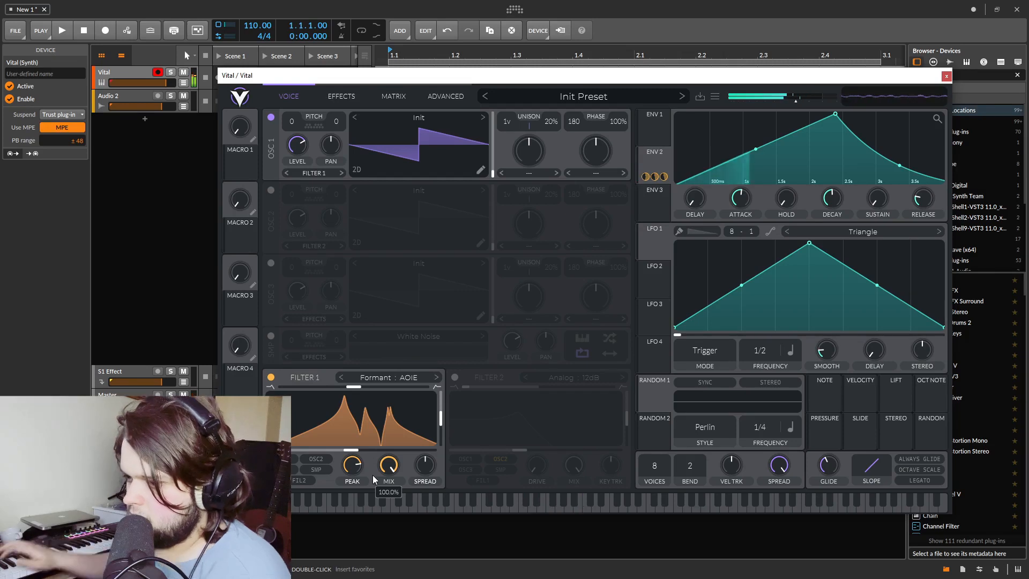
Clear Envelope 2's existing modulations and use it to modulate both the horizontal and vertical position of the Formant filter.
left_click_drag(645, 177, 645, 176)
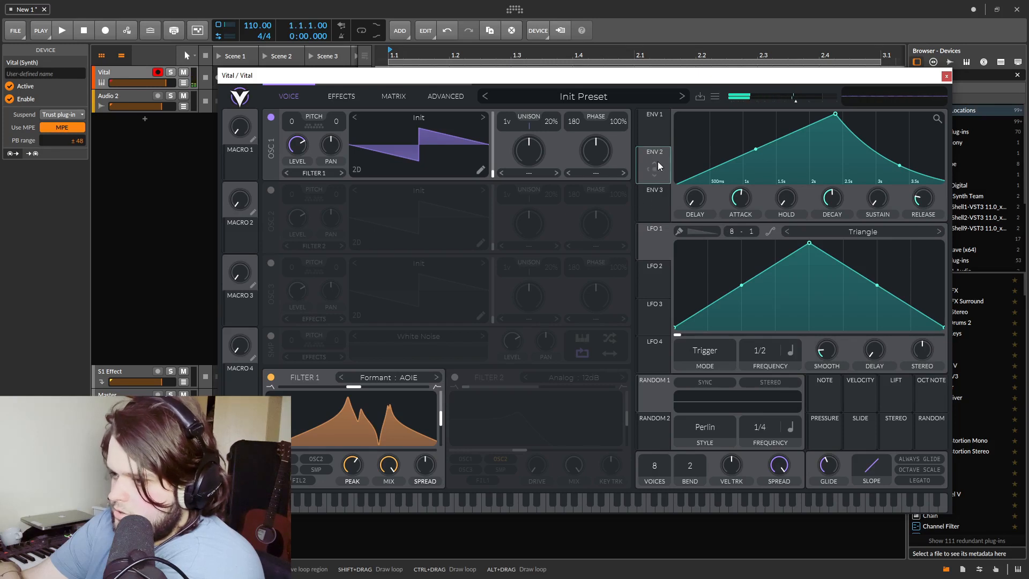
left_click_drag(658, 162, 306, 438)
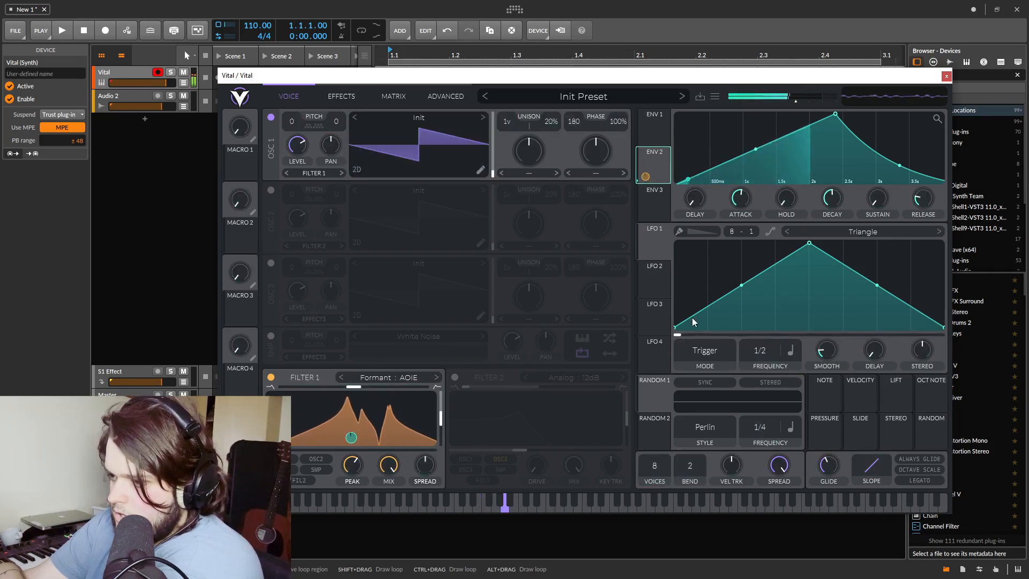
left_click_drag(655, 166, 441, 421)
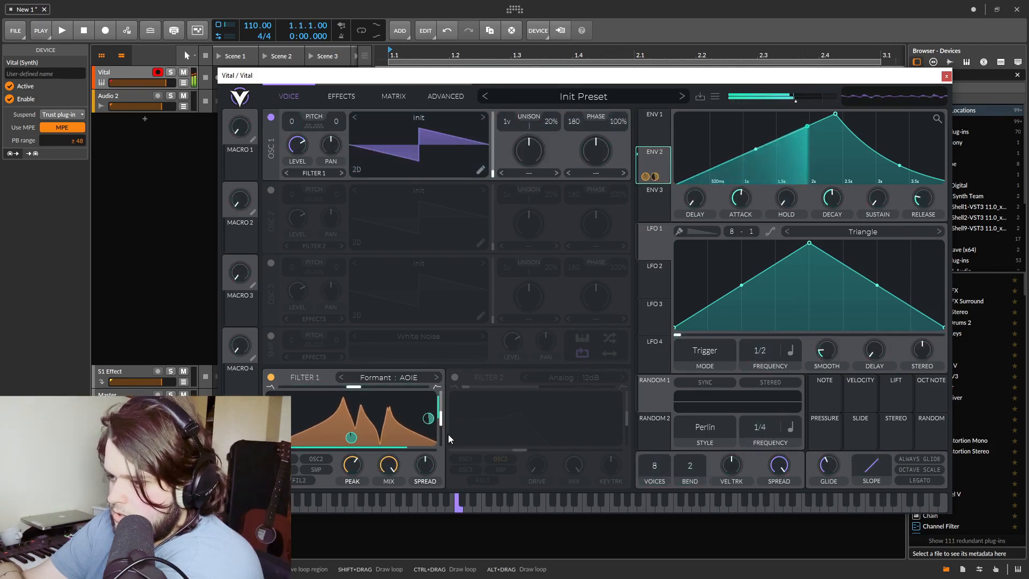
Lower Filter 1's formant transpose and modulate it with Envelope 3, reshaped to a long decay with no hold or sustain.
left_click_drag(344, 384, 303, 391)
left_click_drag(652, 167, 305, 386)
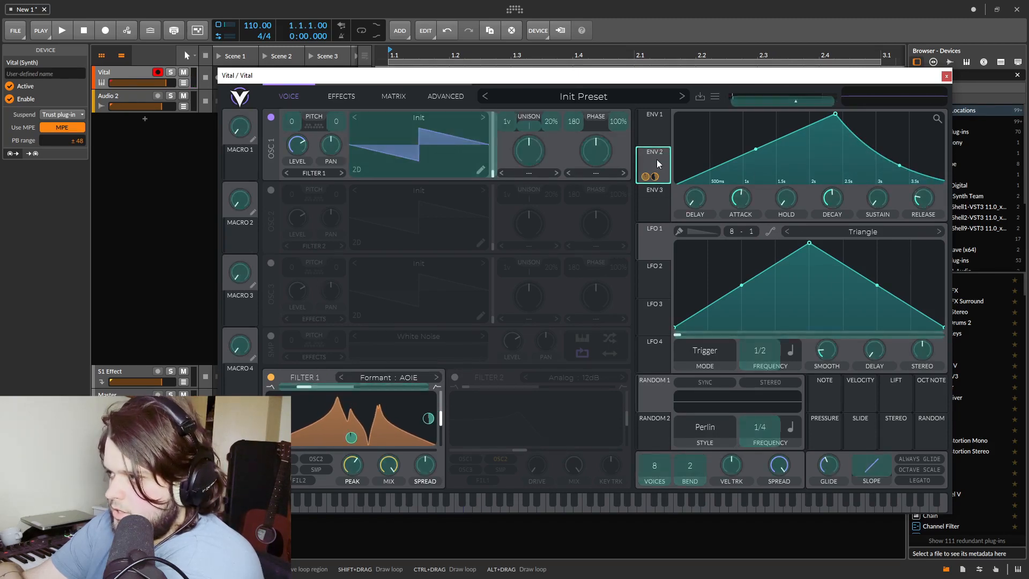
left_click(654, 202)
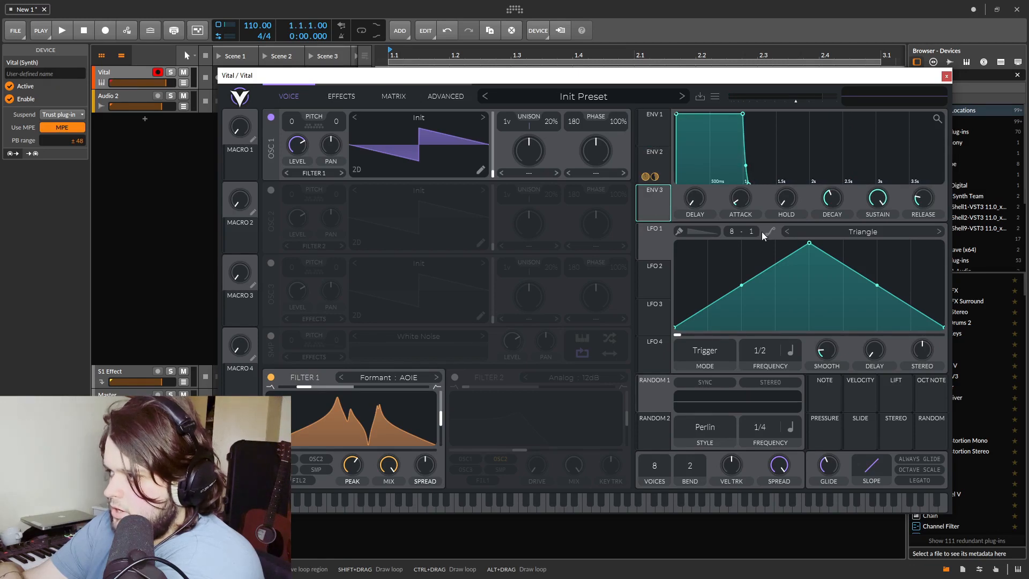
left_click_drag(746, 119, 900, 209)
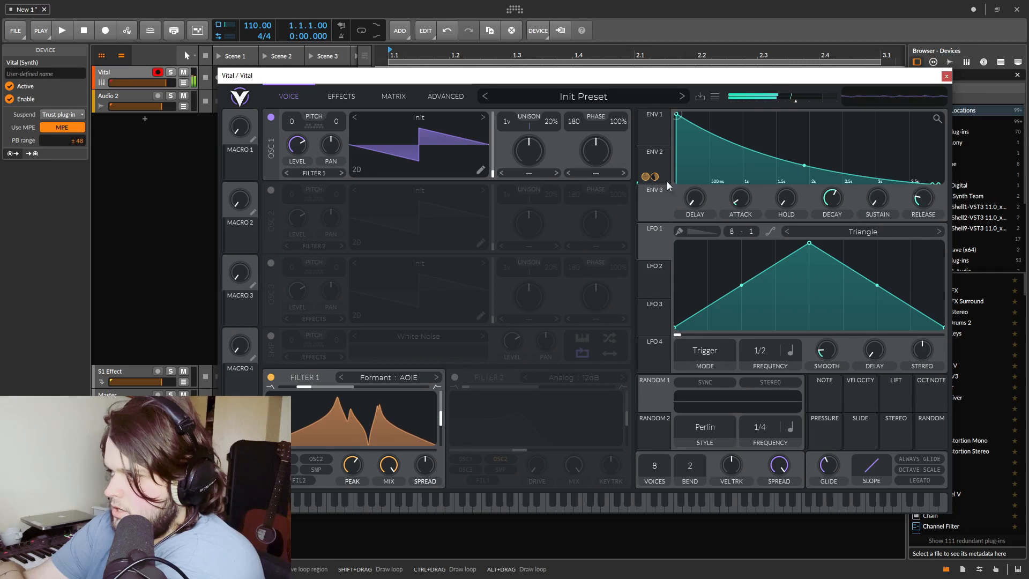
left_click_drag(654, 202, 318, 386)
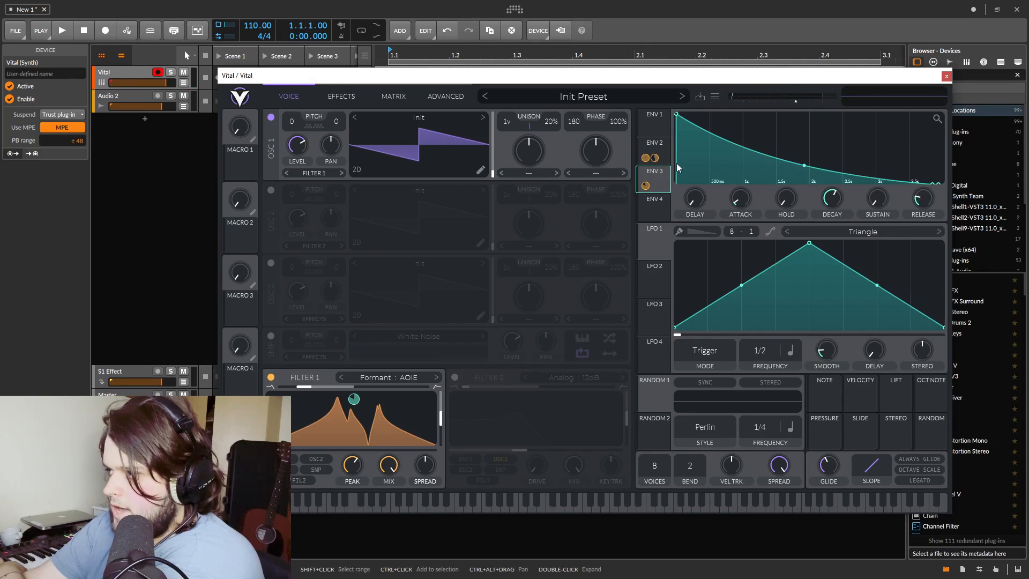
Enable the Chorus effect with depth and mix at minimum, and modulate both controls with Envelope 2.
left_click(657, 144)
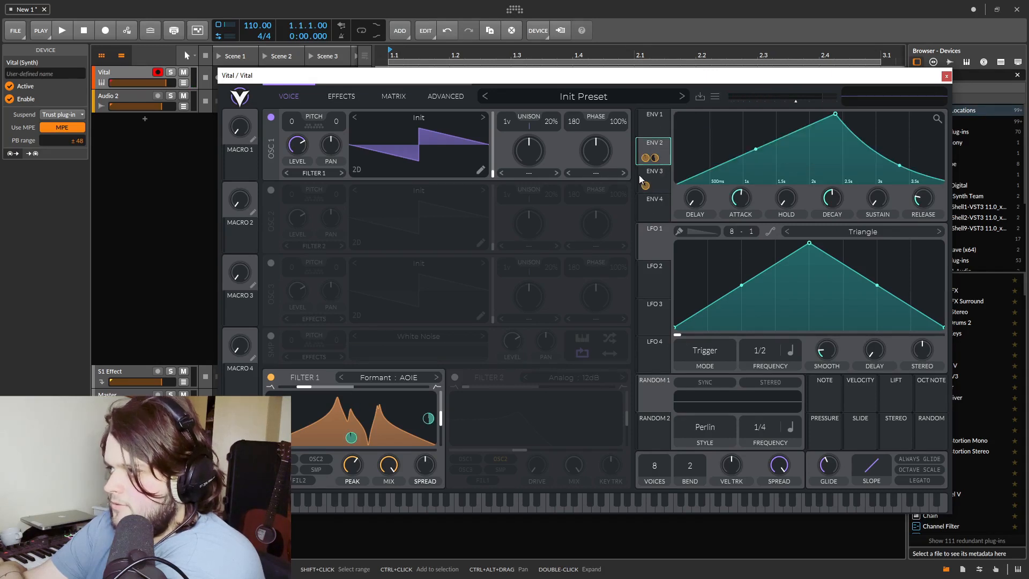
left_click(338, 97)
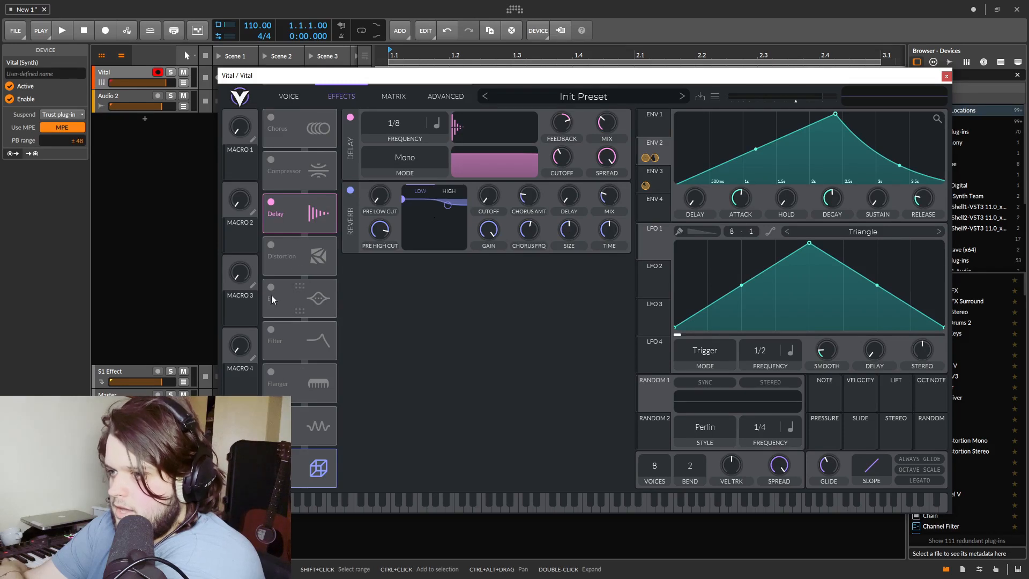
left_click(271, 118)
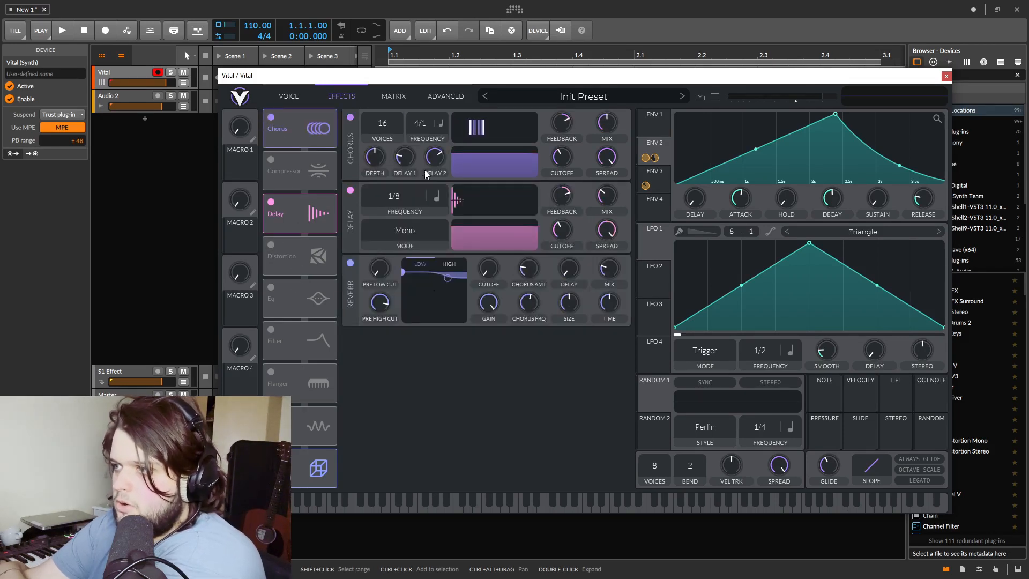
left_click_drag(374, 157, 370, 199)
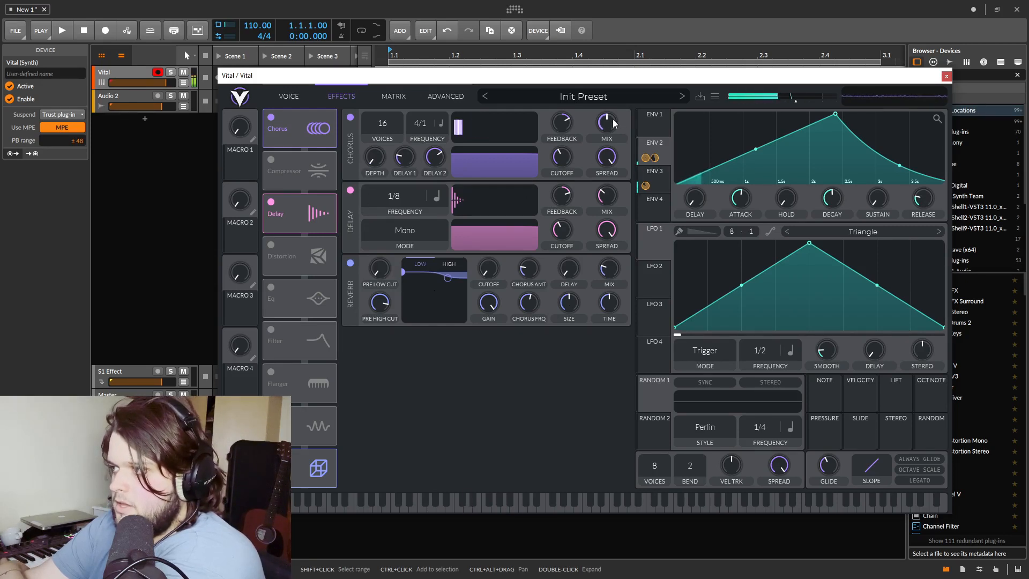
left_click_drag(652, 147, 608, 150)
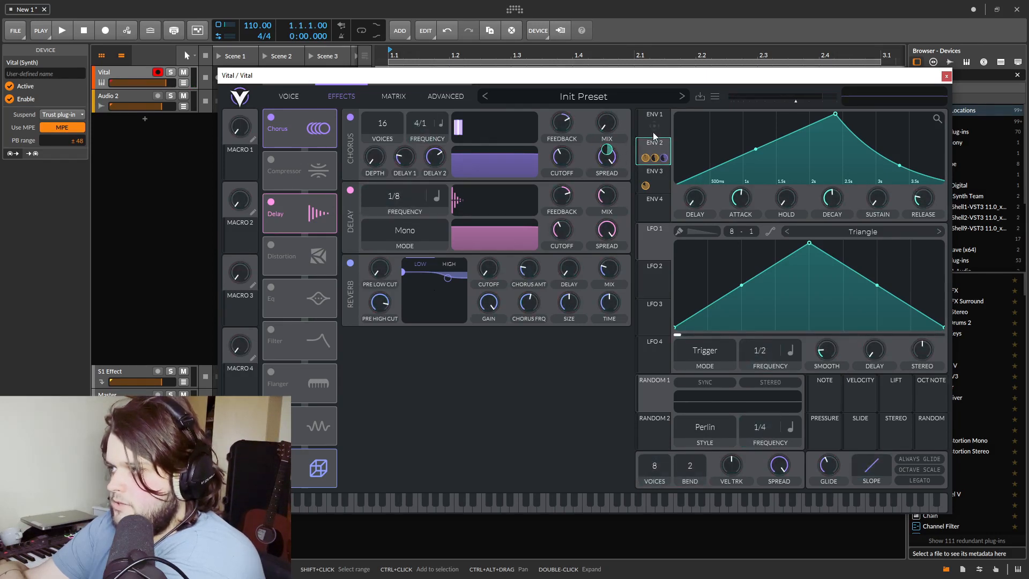
left_click_drag(662, 150, 393, 187)
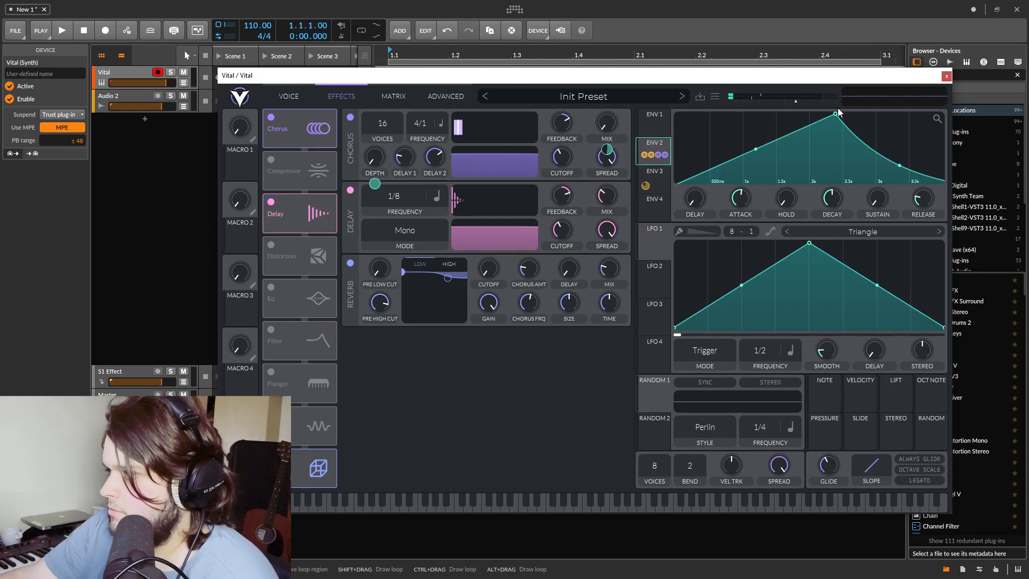
Lower the Delay's filter cutoff and spread, and modulate the cutoff with Envelope 3.
left_click(655, 180)
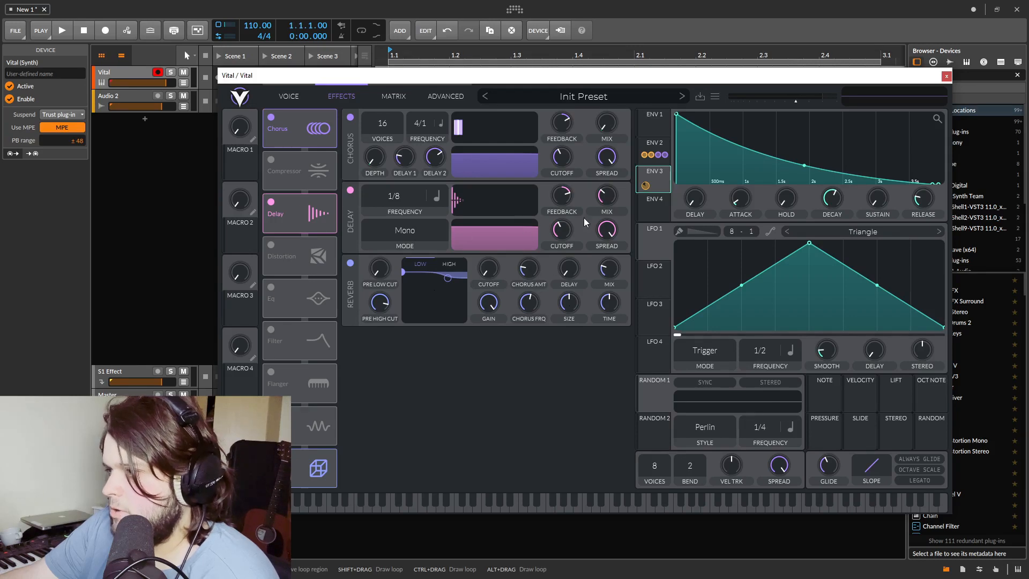
left_click(390, 234)
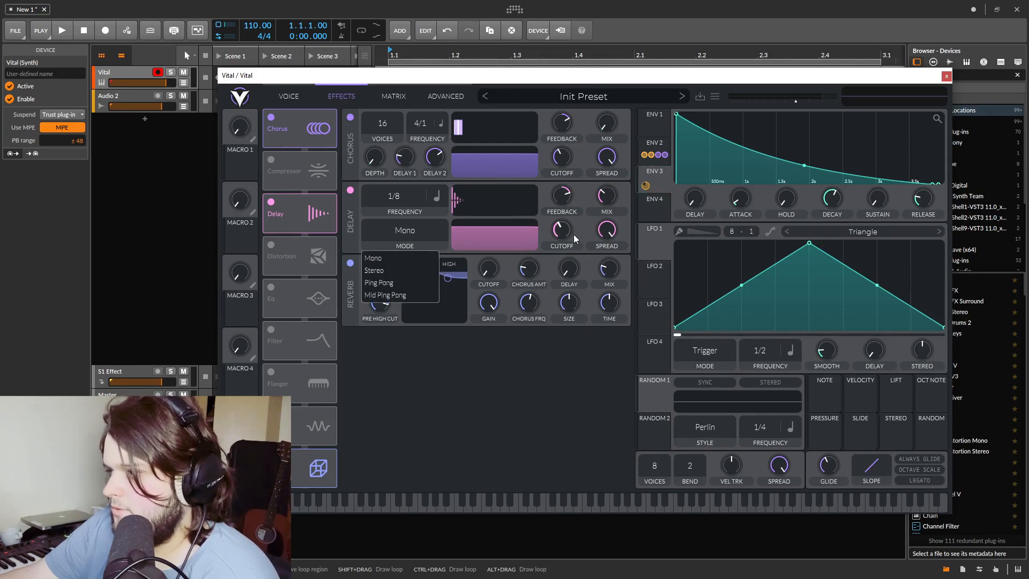
left_click(588, 232)
left_click_drag(564, 229, 575, 307)
left_click_drag(629, 224, 601, 294)
mouse_move(565, 220)
left_mouse_down()
mouse_move(572, 192)
mouse_move(569, 228)
left_mouse_up()
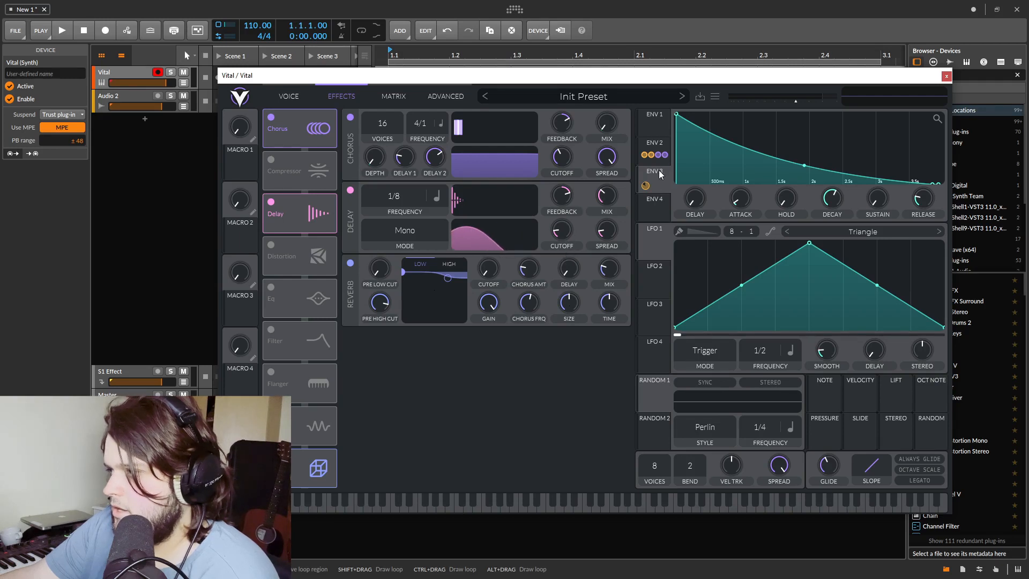
left_click_drag(658, 185, 562, 230)
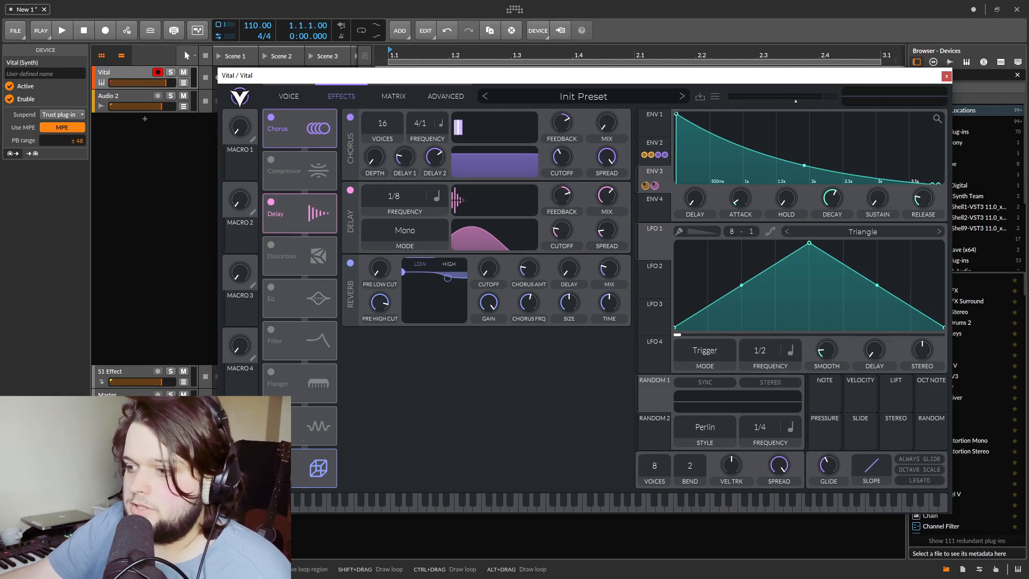
Enable the Phaser effect and remove Envelope 3's modulation of the Delay's cutoff.
left_click(270, 414)
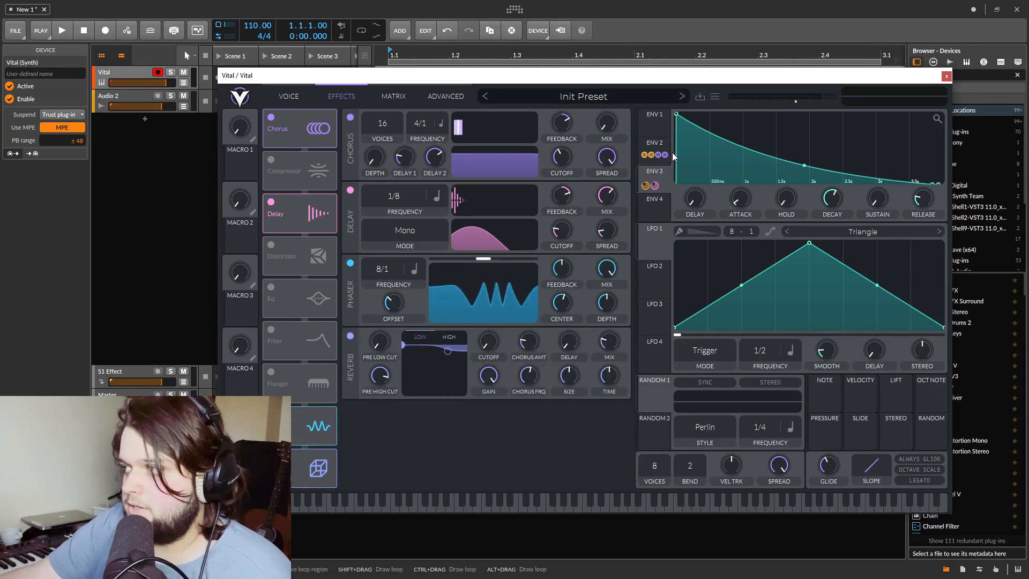
double_click(655, 187)
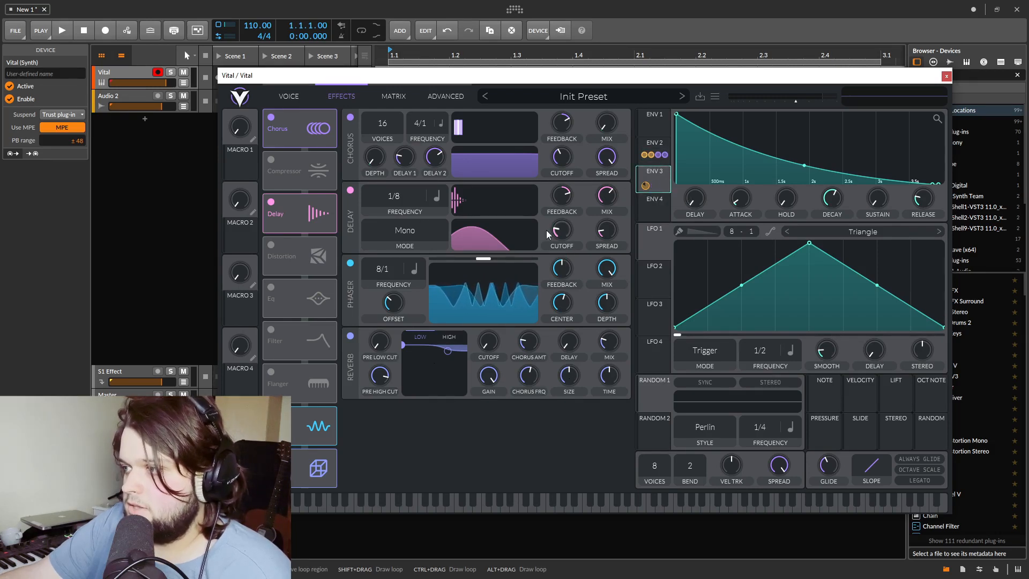
Raise the Delay's spread to maximum, set its filter cutoff near the middle, and disable the Chorus effect.
left_click_drag(563, 230, 572, 165)
left_click_drag(609, 232, 693, 4)
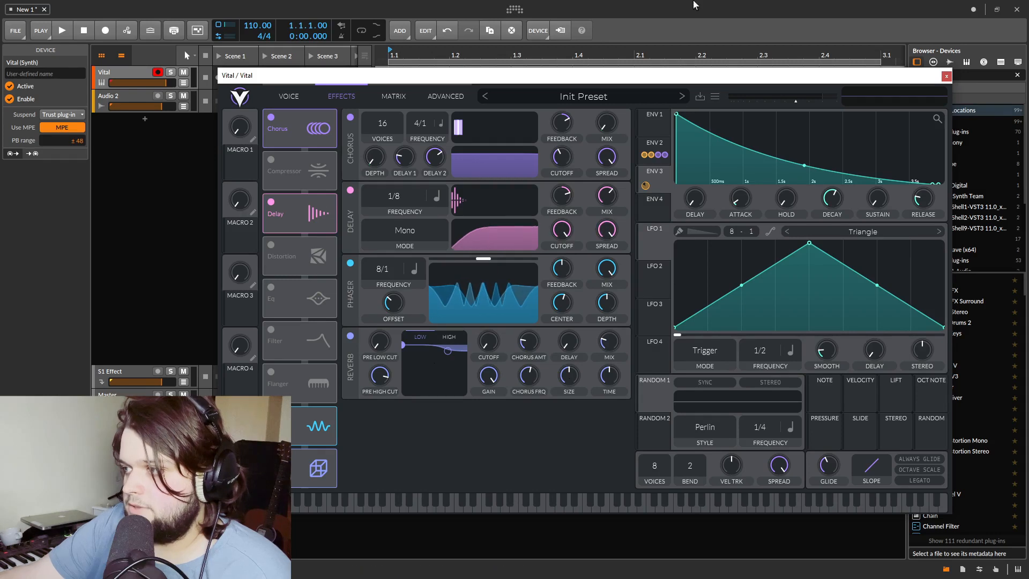
left_click_drag(561, 231, 559, 272)
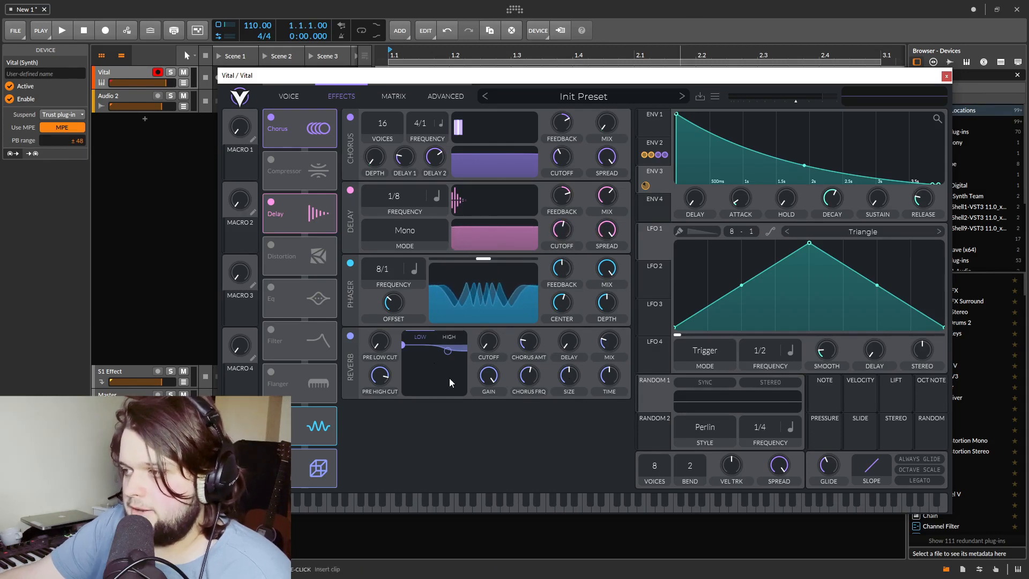
left_click(351, 116)
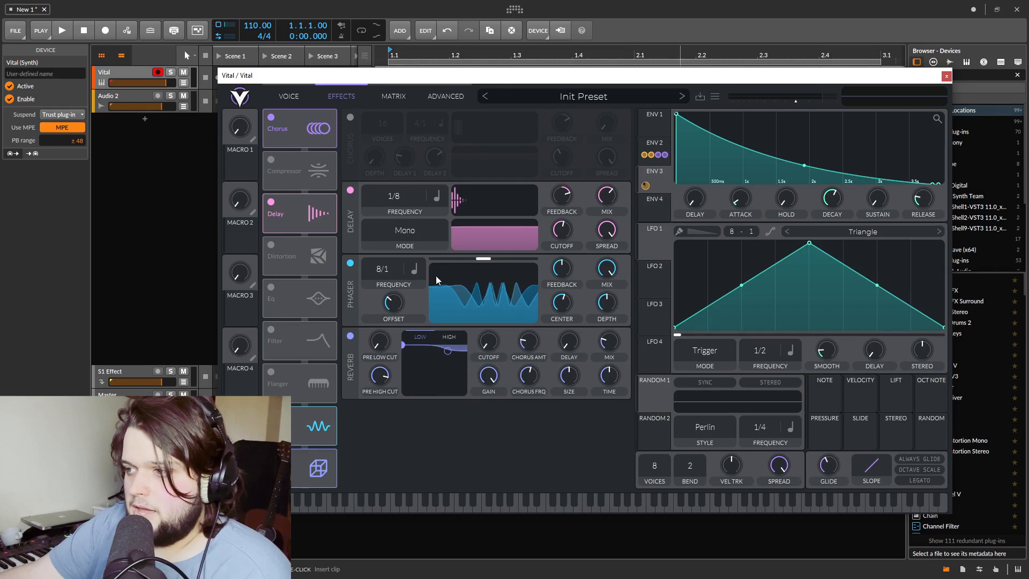
Set the Phaser's frequency to Freeze and lower its offset.
left_click_drag(365, 273, 354, 392)
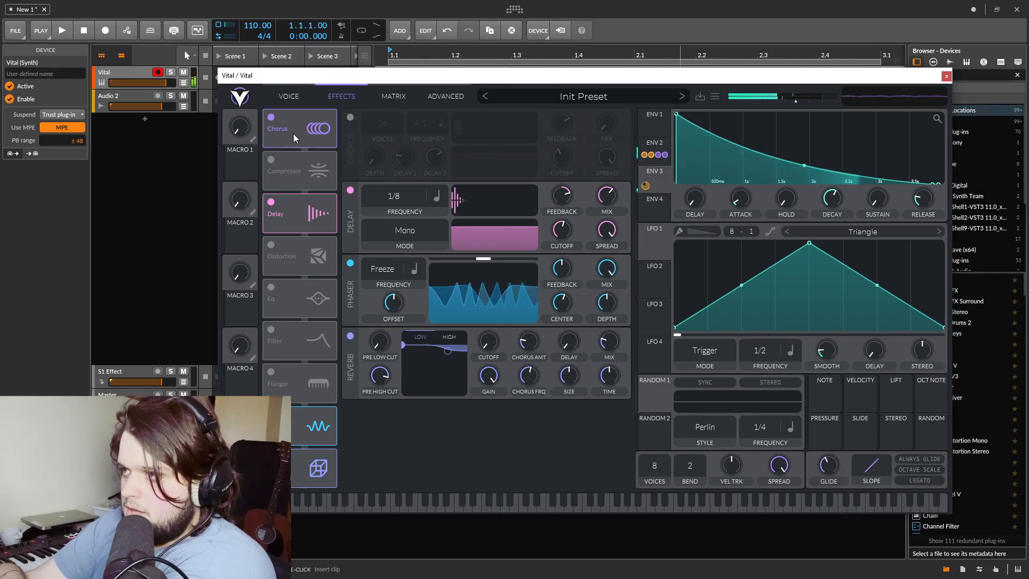
left_click(290, 97)
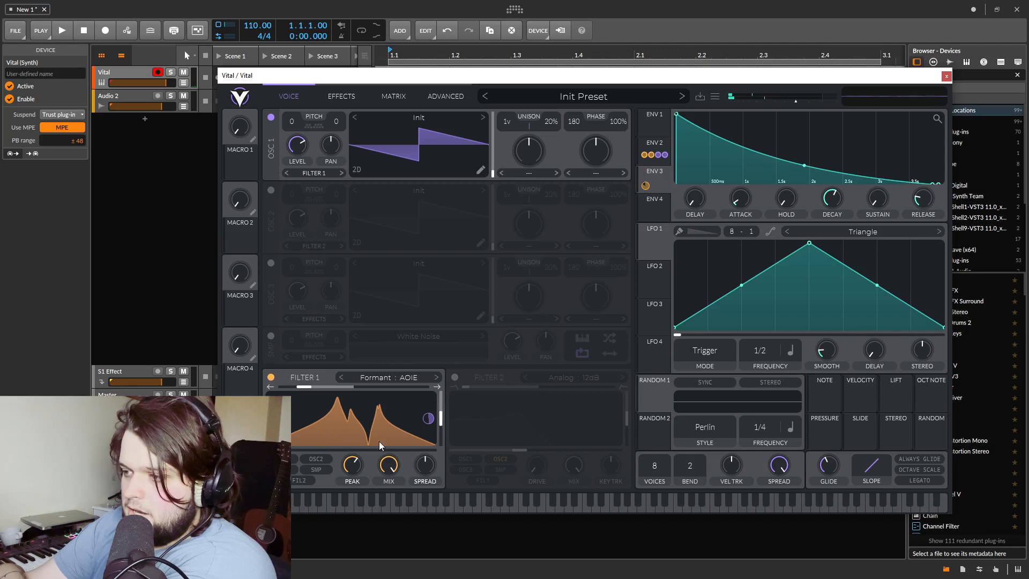
left_click(339, 100)
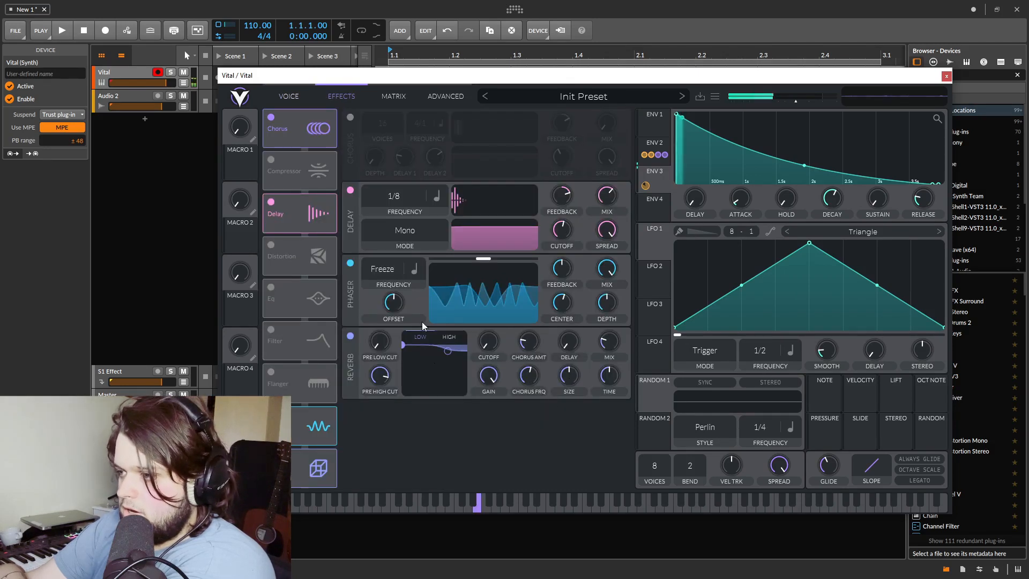
left_click_drag(390, 346, 398, 327)
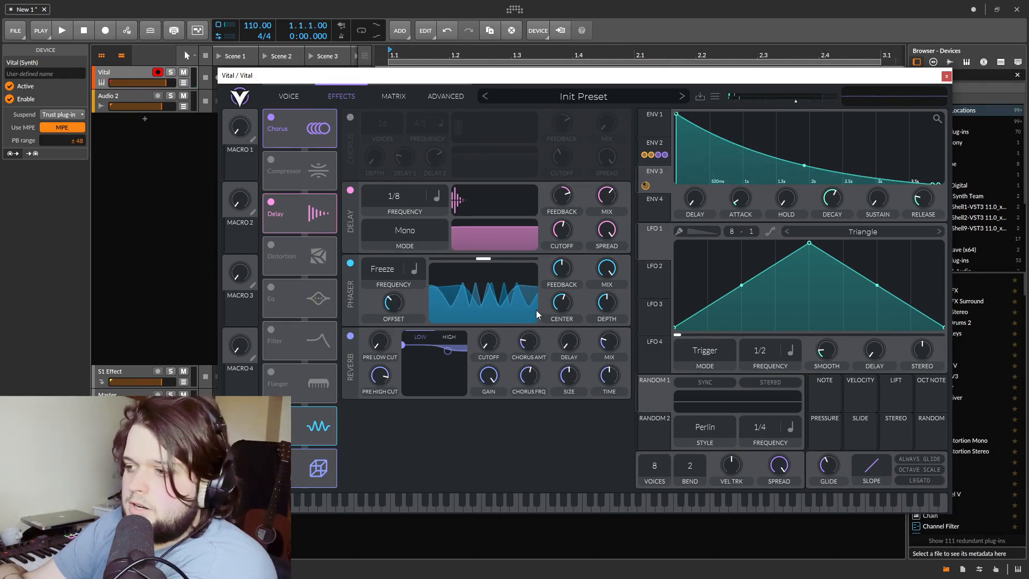
Modulate the Phaser's offset with Envelope 3 and its center with Envelope 2.
left_click(650, 143)
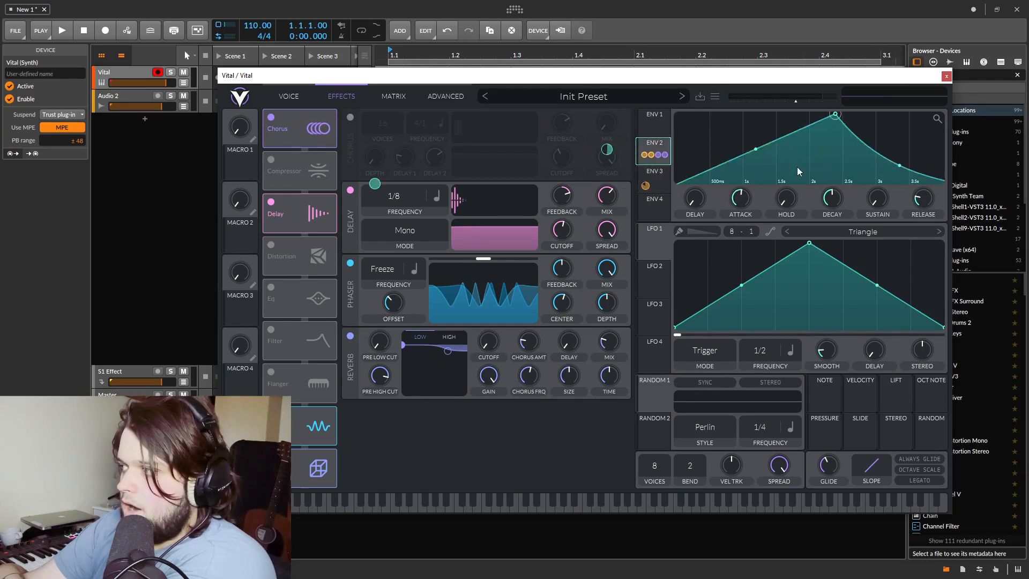
left_click(656, 175)
left_click_drag(646, 185, 392, 303)
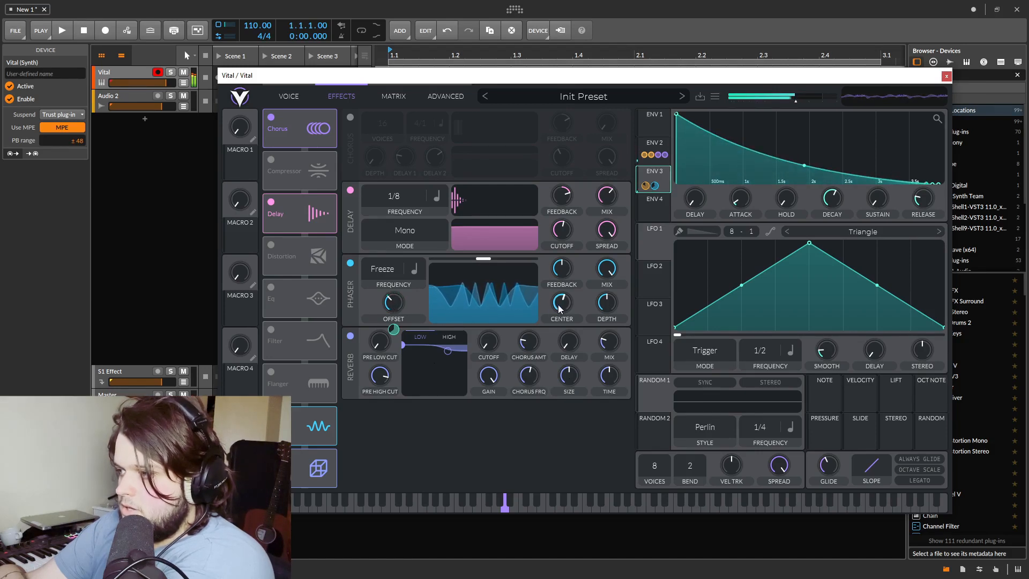
left_click(660, 144)
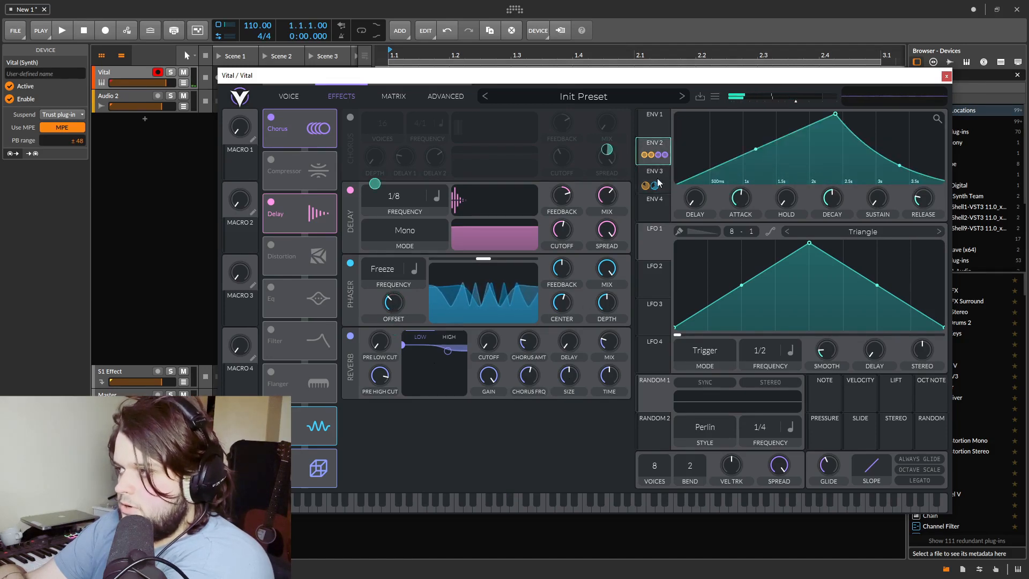
left_click_drag(655, 150, 558, 328)
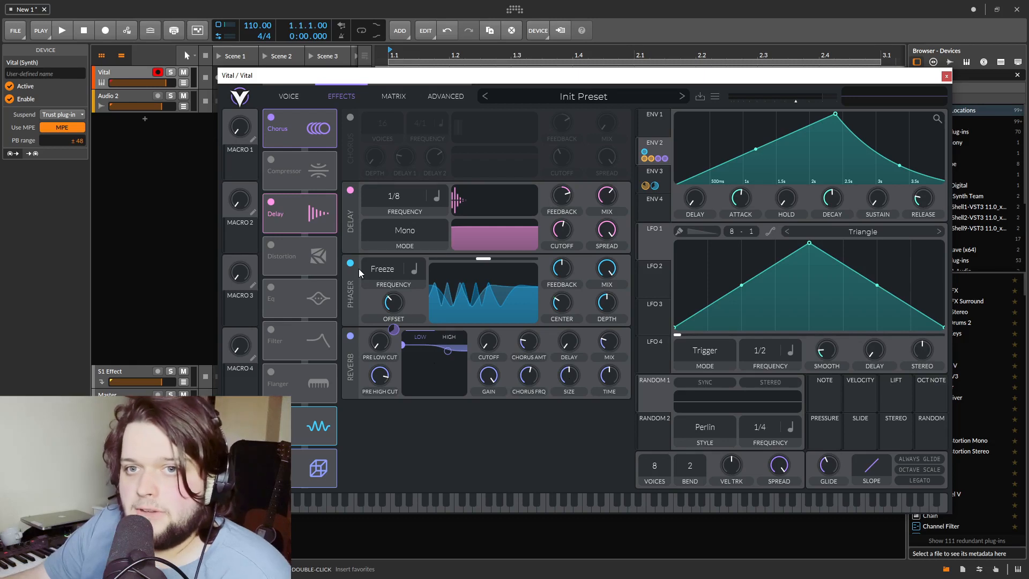
Set Oscillator 1's spectral morph to Phase Disperse and modulate its amount with Envelope 3.
left_click(292, 97)
left_click(529, 172)
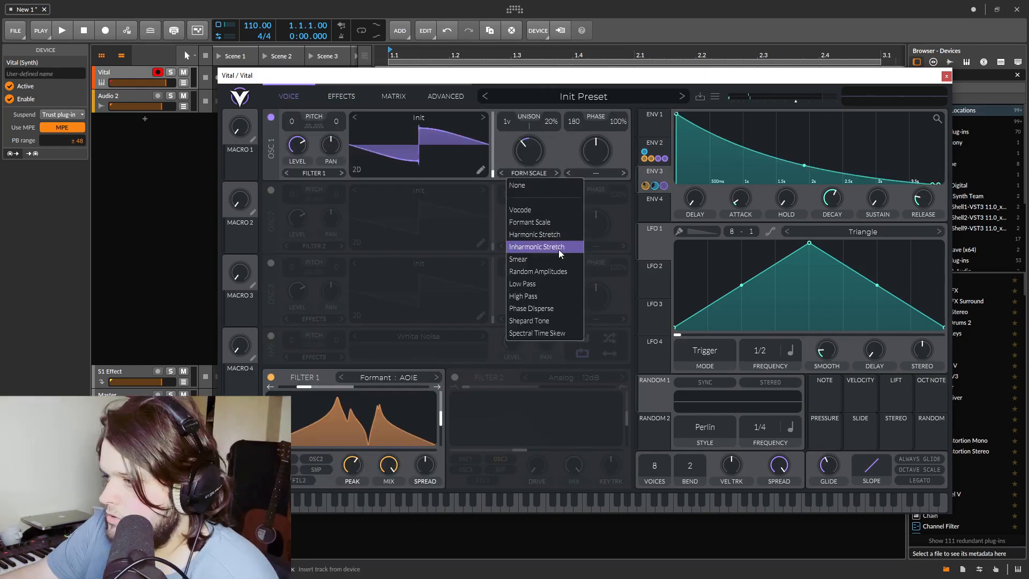
left_click(552, 308)
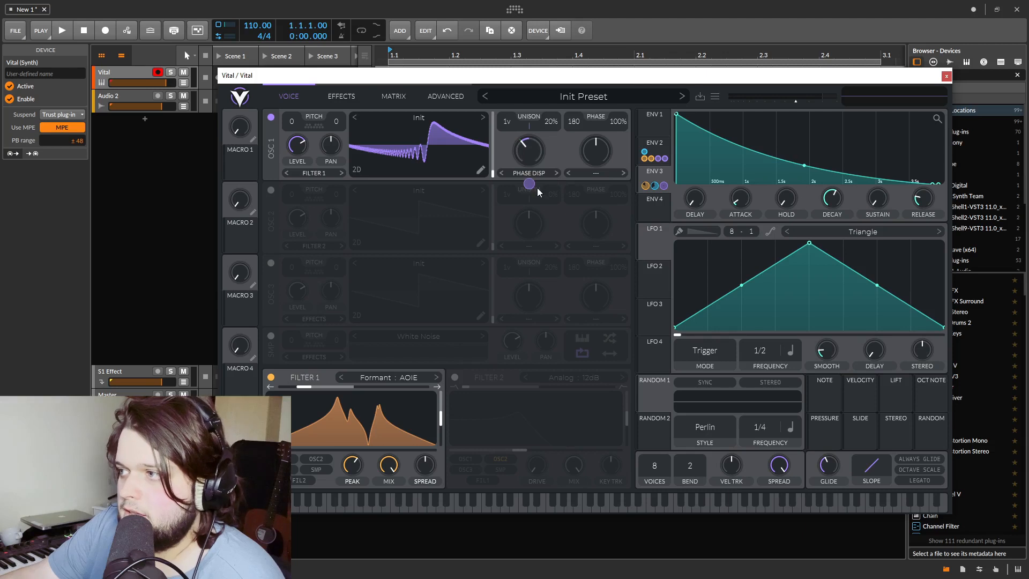
left_click_drag(537, 187, 536, 184)
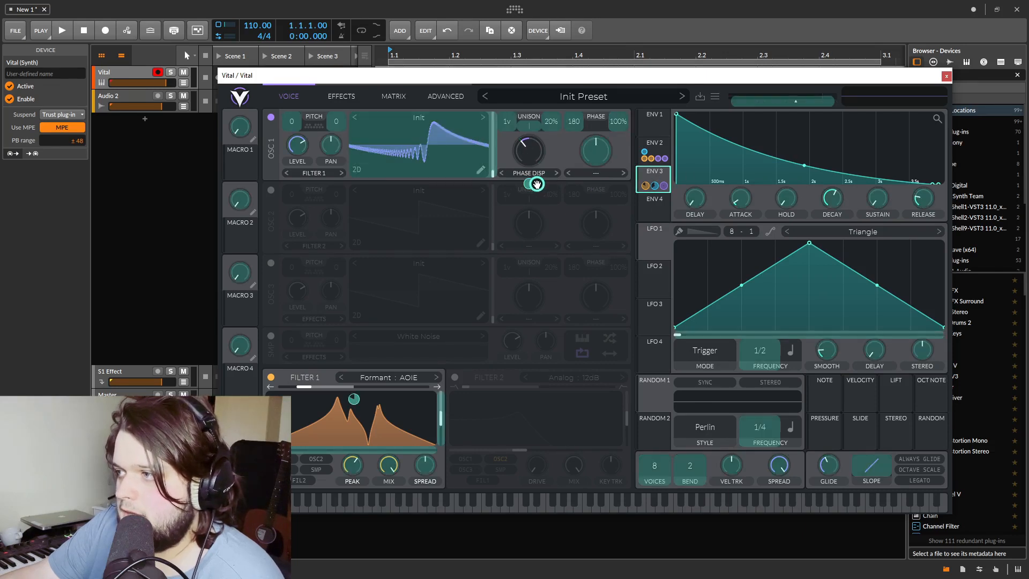
left_click_drag(665, 168, 664, 171)
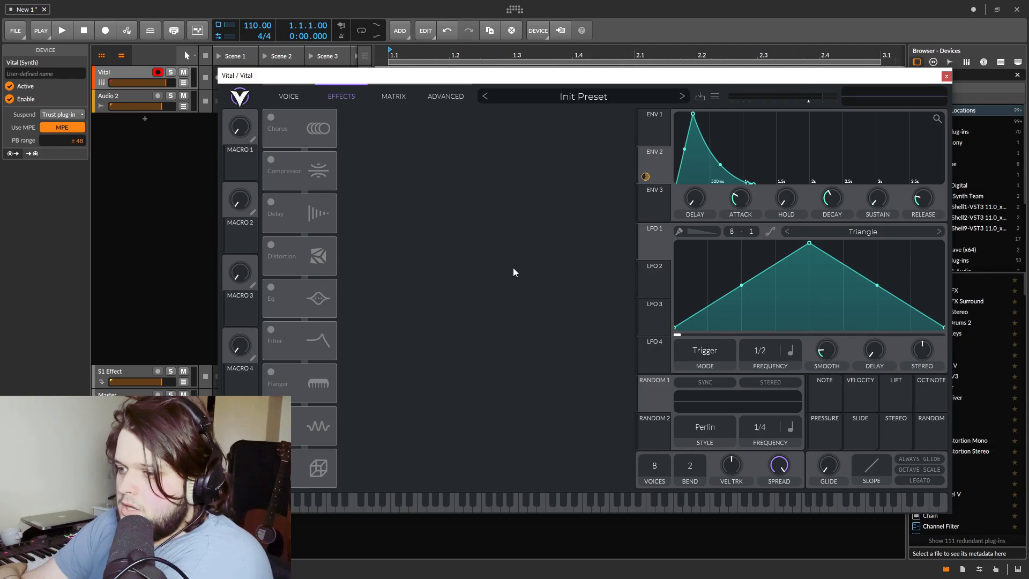
Enable the Distortion effect, lower its drive to about -12.9 dB, and bring it partly back up.
left_click(263, 256)
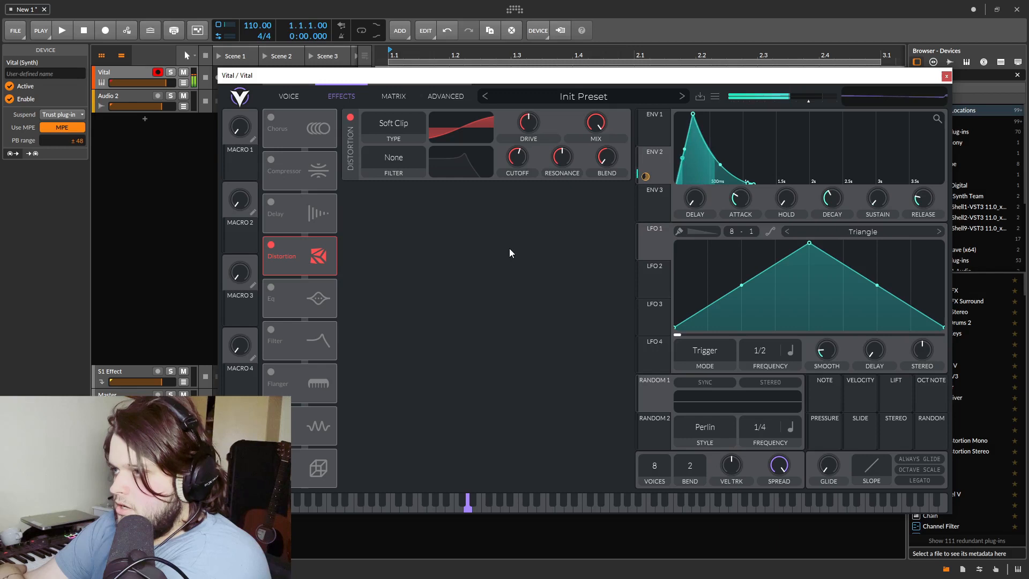
left_click_drag(527, 128, 534, 151)
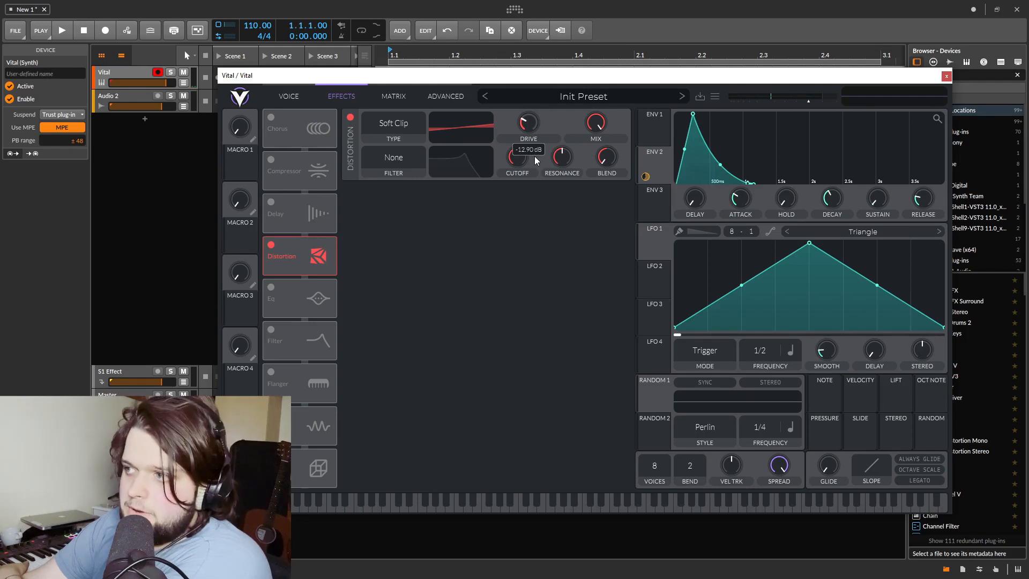
left_click_drag(534, 156, 537, 133)
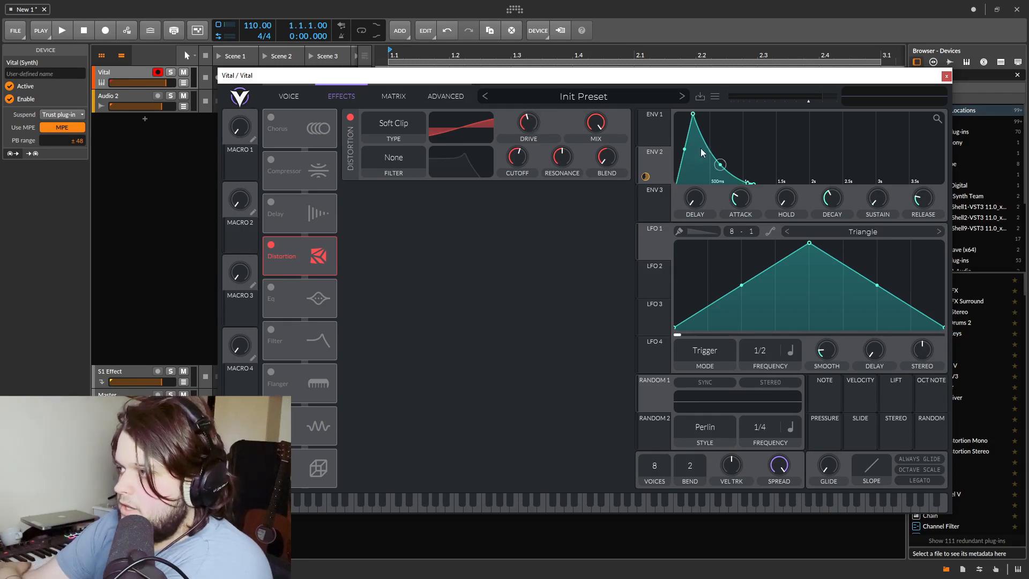
Set the Distortion's drive to about -2.1 dB and modulate it with Envelope 2 by an amount of 13.50.
left_click_drag(646, 176, 528, 141)
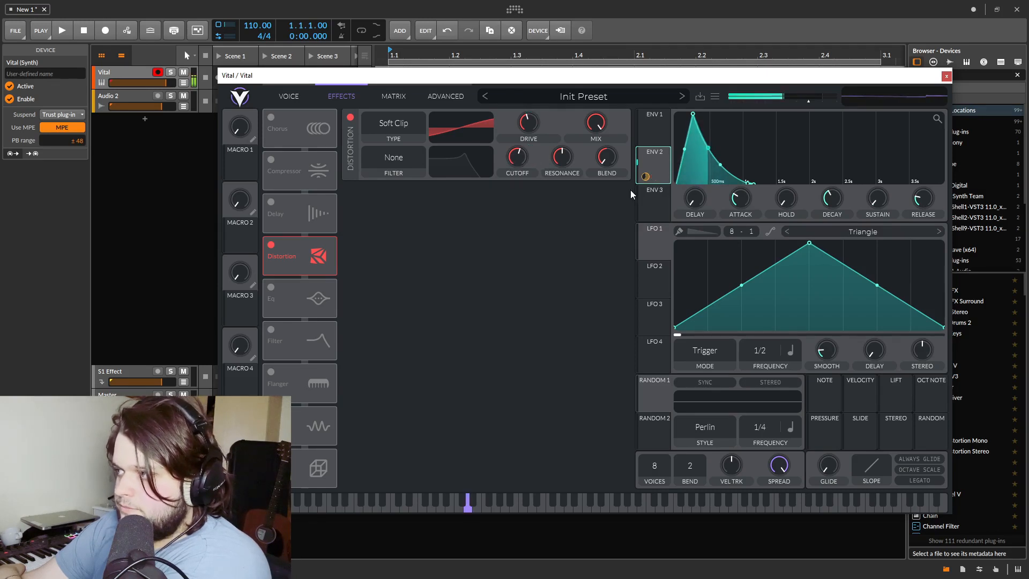
left_click_drag(532, 126, 525, 102)
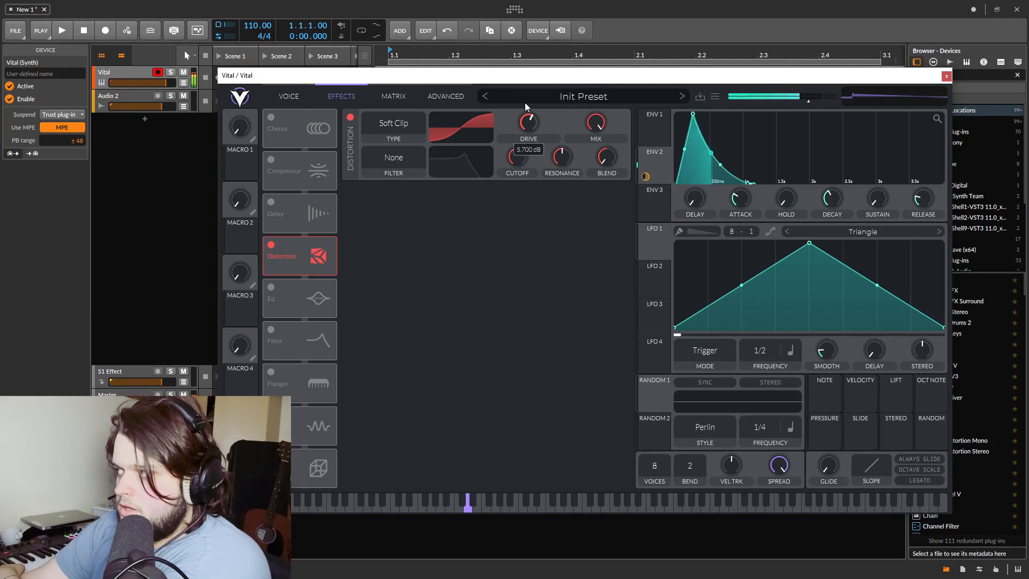
left_click_drag(527, 125, 532, 142)
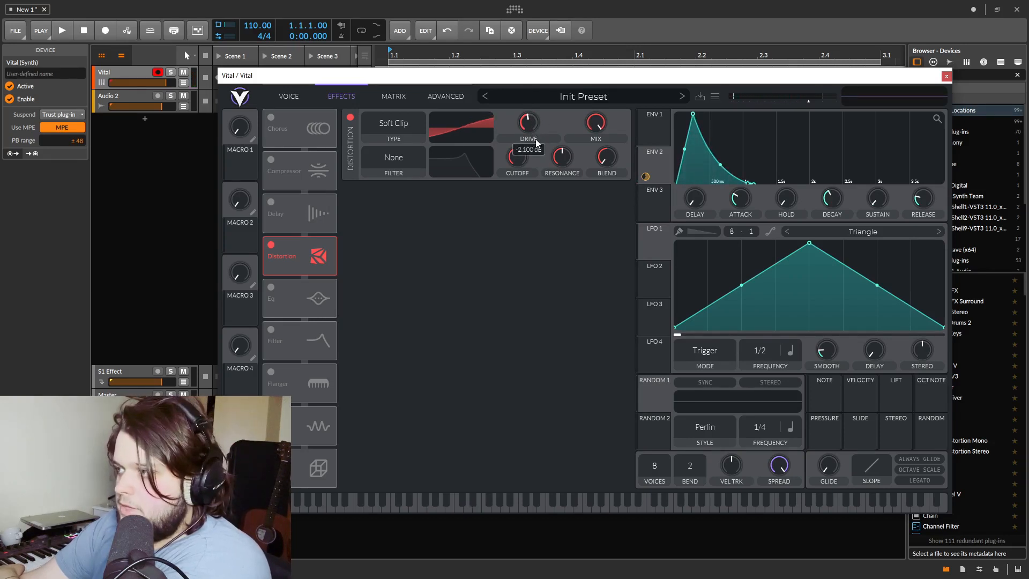
left_click_drag(646, 176, 527, 128)
mouse_move(531, 147)
left_mouse_down()
mouse_move(530, 166)
mouse_move(530, 144)
left_mouse_up()
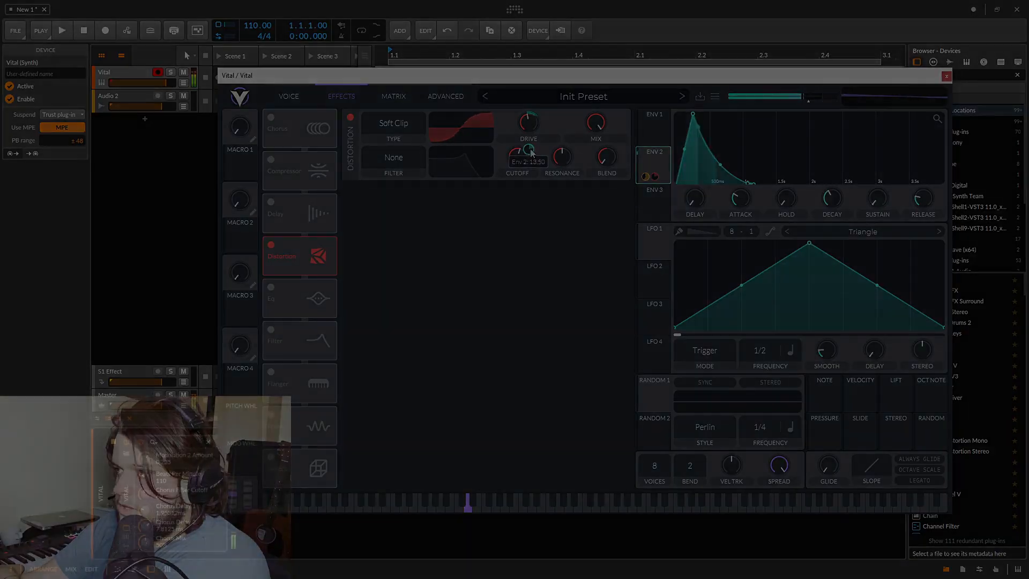